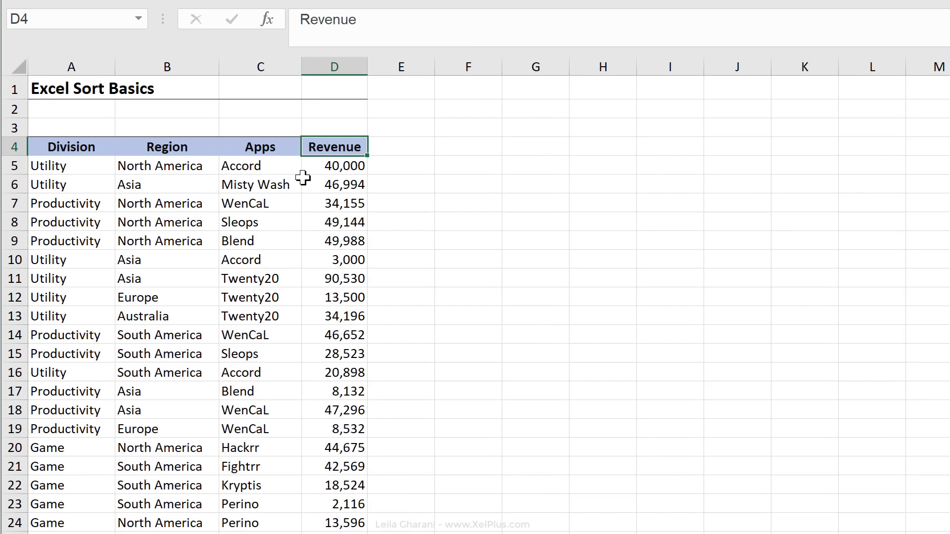
Step: Sort the data table by Revenue from largest to smallest
{"action": "left_click", "coordinate": [337, 198]}
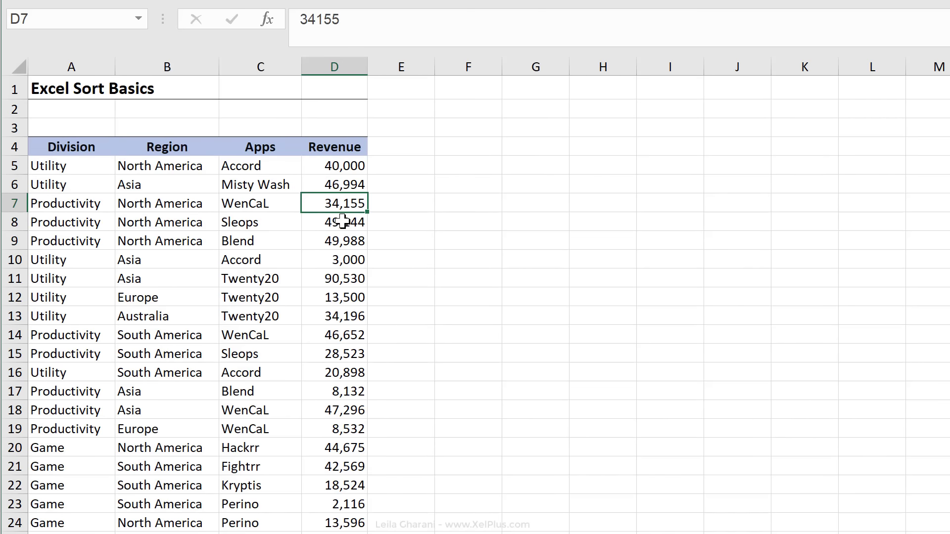
{"action": "right_click", "coordinate": [334, 206]}
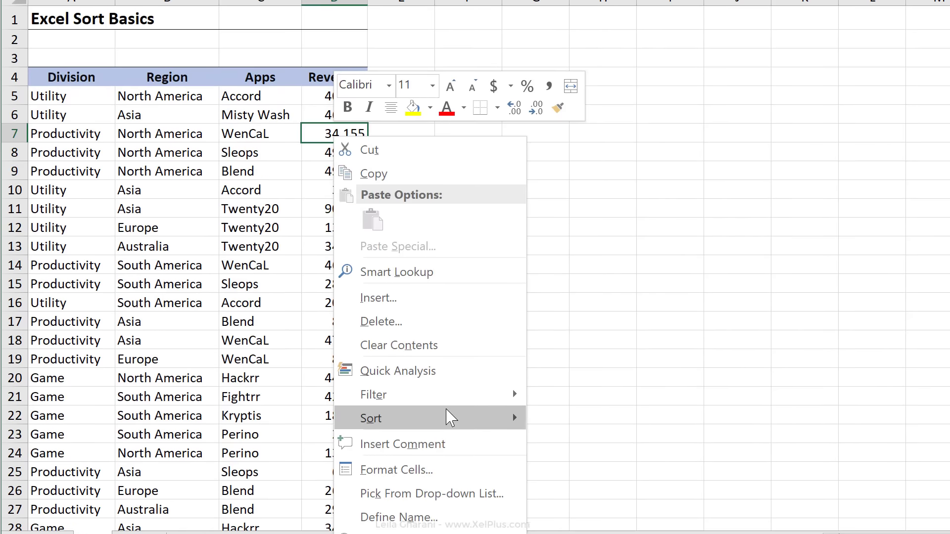
{"action": "mouse_move", "coordinate": [453, 492]}
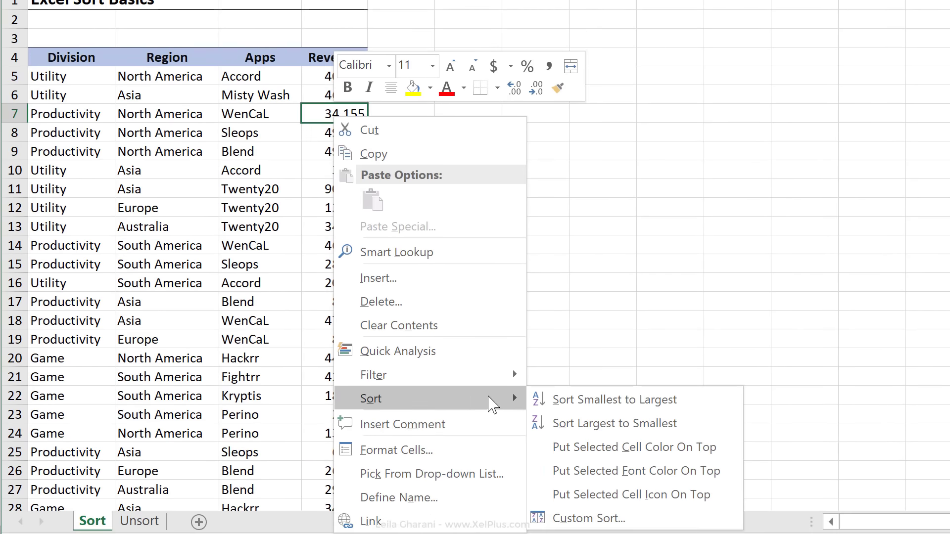
{"action": "left_click", "coordinate": [621, 424]}
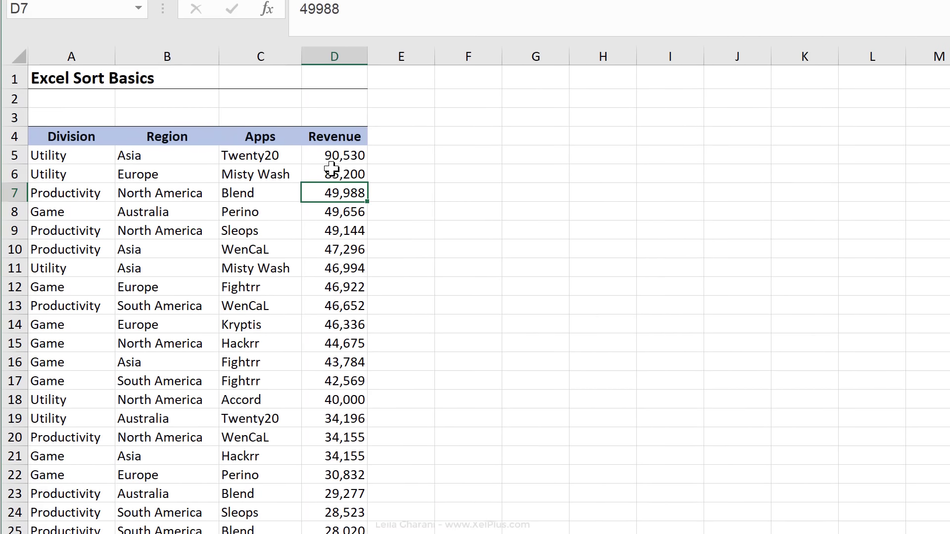
Step: Check the division, region and app belonging to the highest revenue in row 5
{"action": "left_click", "coordinate": [329, 83]}
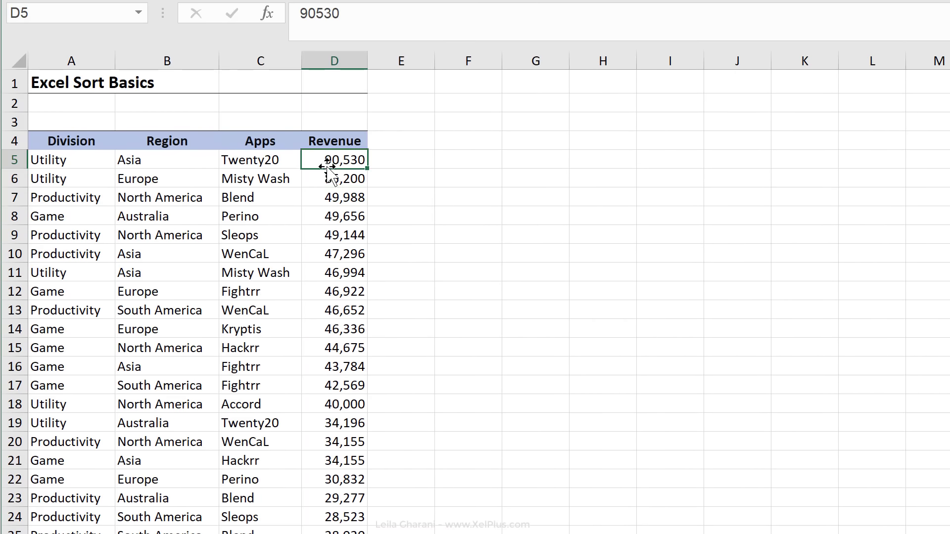
{"action": "left_click_drag", "start_coordinate": [268, 160], "coordinate": [84, 159]}
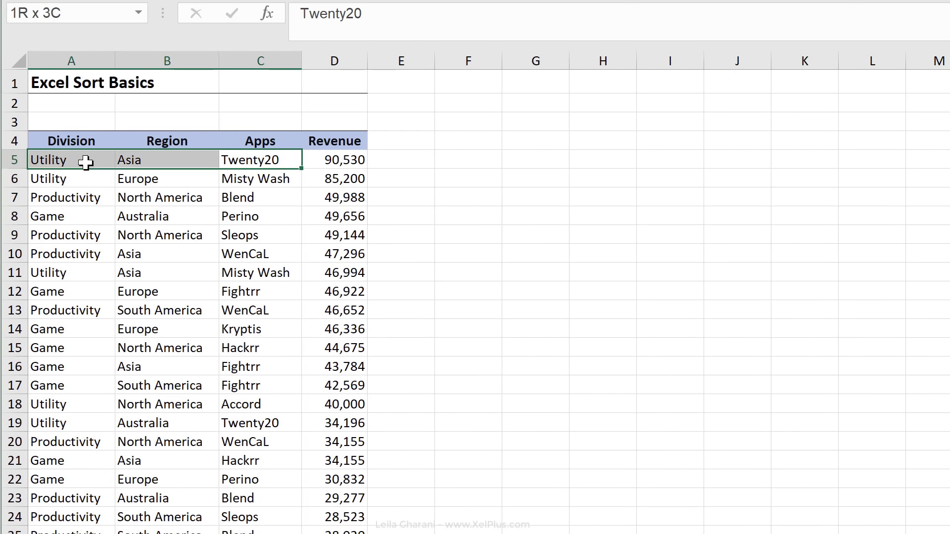
{"action": "left_click", "coordinate": [321, 161]}
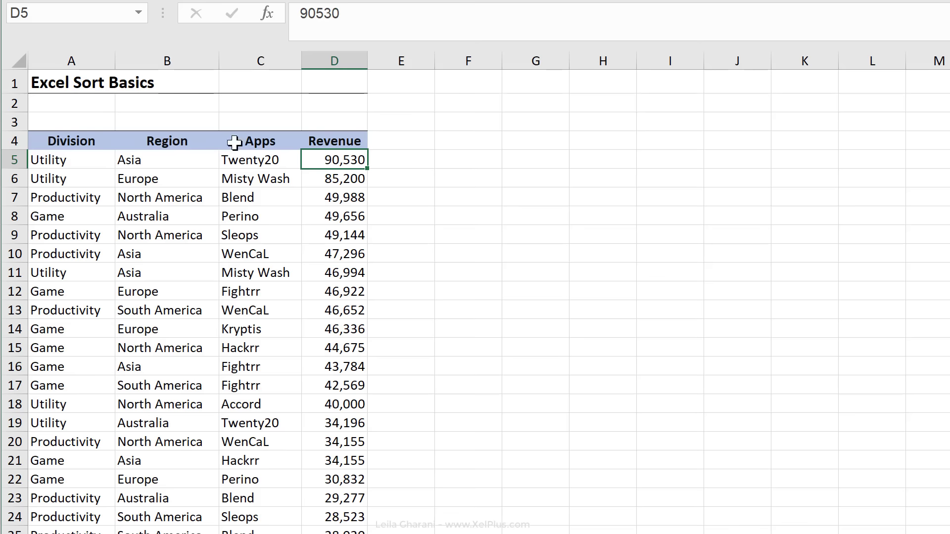
Step: Check the extent of the contiguous data region around the table and its header row A4:D4
{"action": "left_click", "coordinate": [193, 254]}
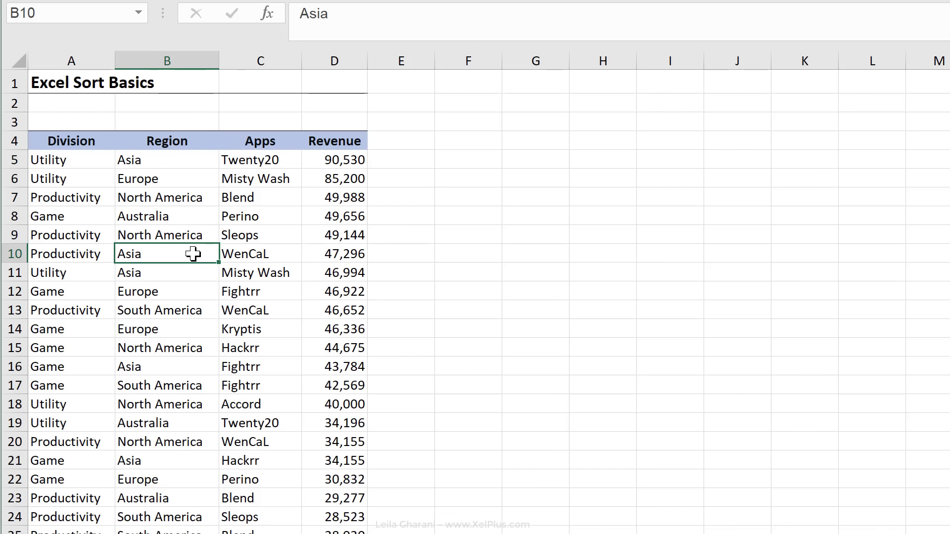
{"action": "key", "text": "ctrl+a"}
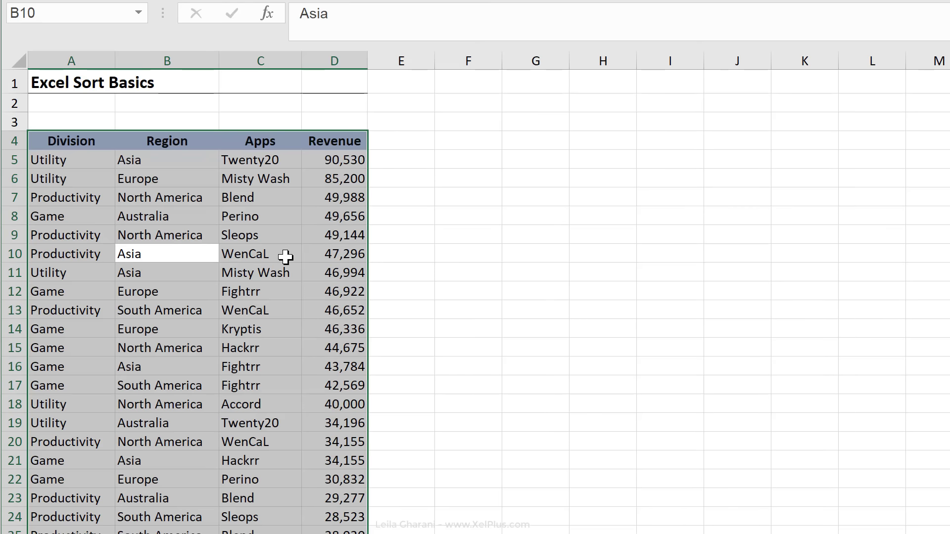
{"action": "left_click", "coordinate": [70, 142]}
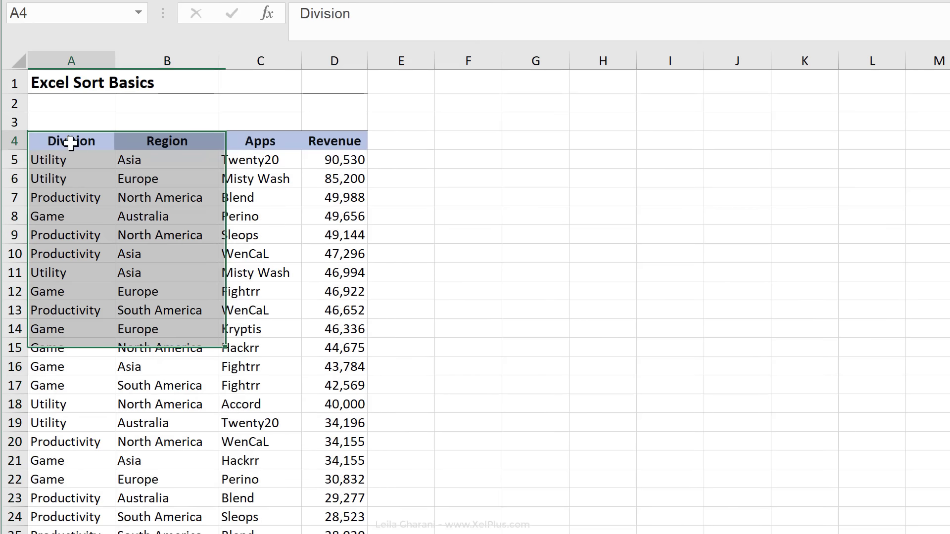
{"action": "left_click_drag", "start_coordinate": [104, 142], "coordinate": [323, 143]}
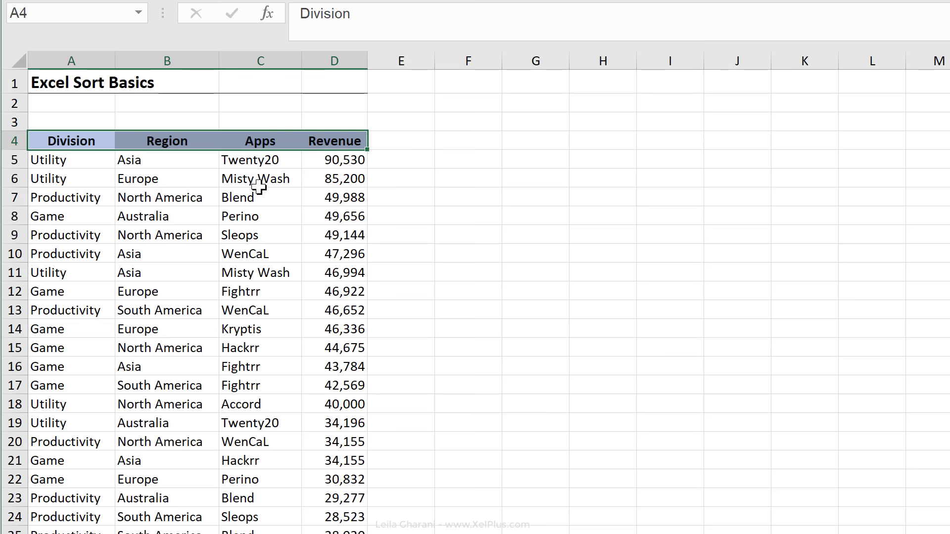
{"action": "left_click", "coordinate": [258, 187]}
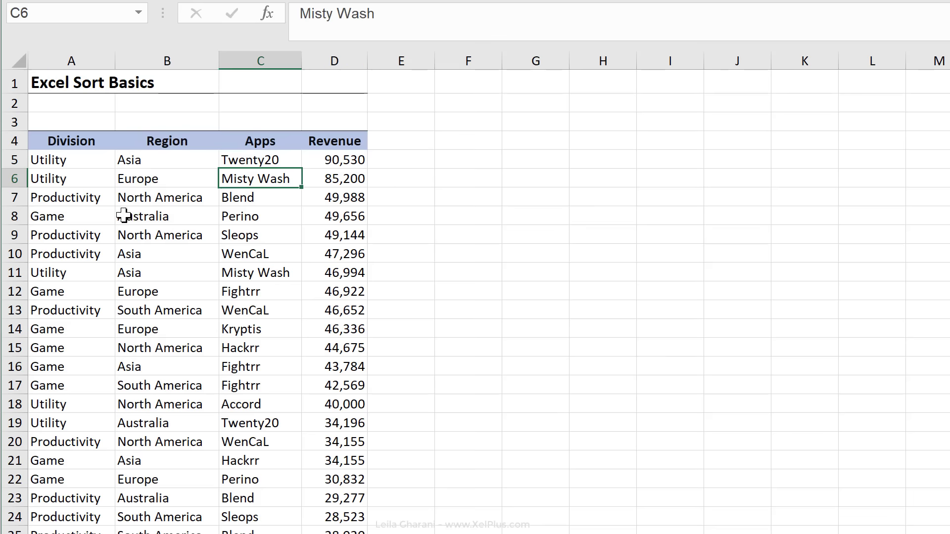
Step: Sort the data table by Division from A to Z and review the grouped divisions
{"action": "right_click", "coordinate": [70, 179]}
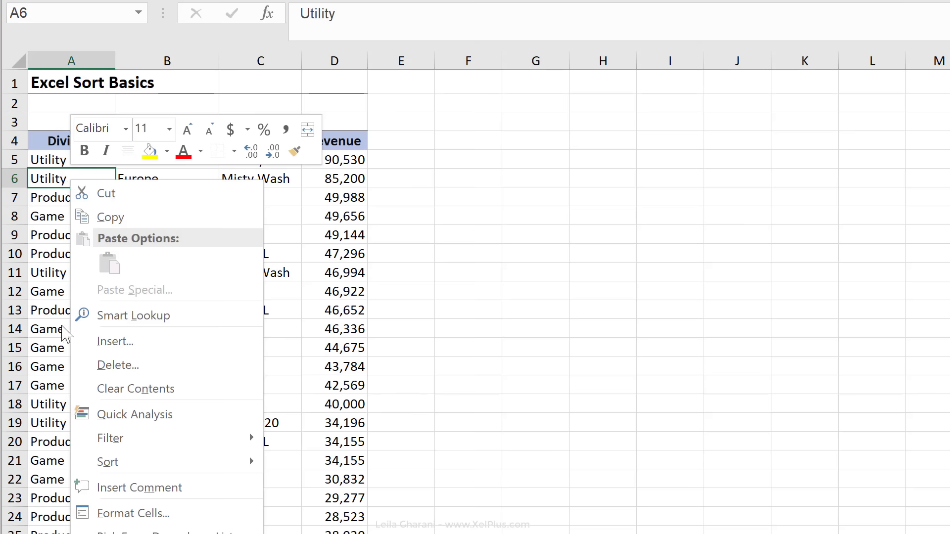
{"action": "mouse_move", "coordinate": [142, 465]}
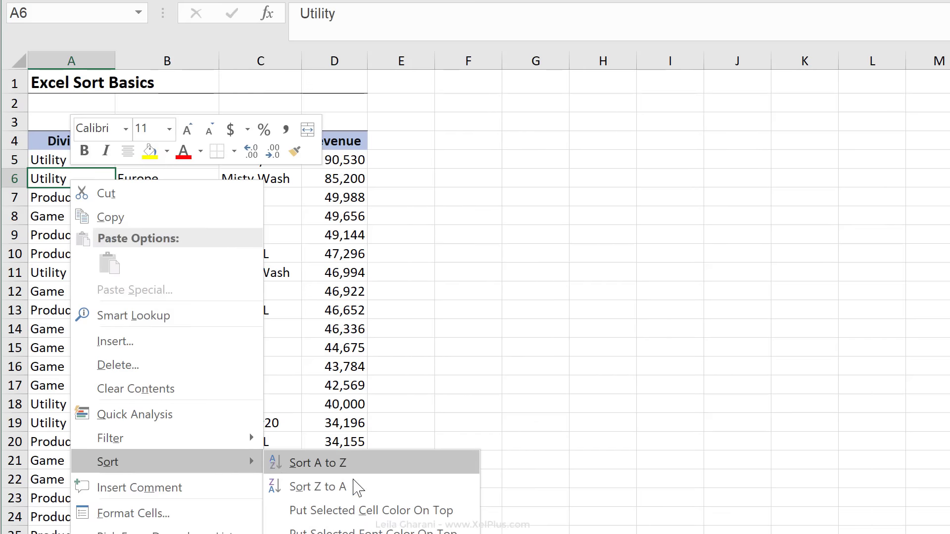
{"action": "left_click", "coordinate": [352, 465]}
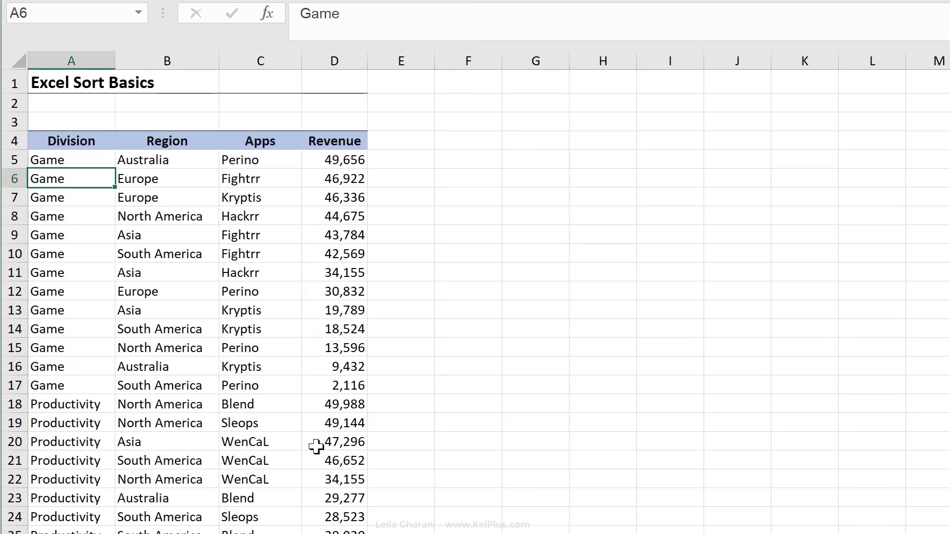
{"action": "scroll", "coordinate": [117, 401], "scroll_direction": "down", "scroll_amount": 4}
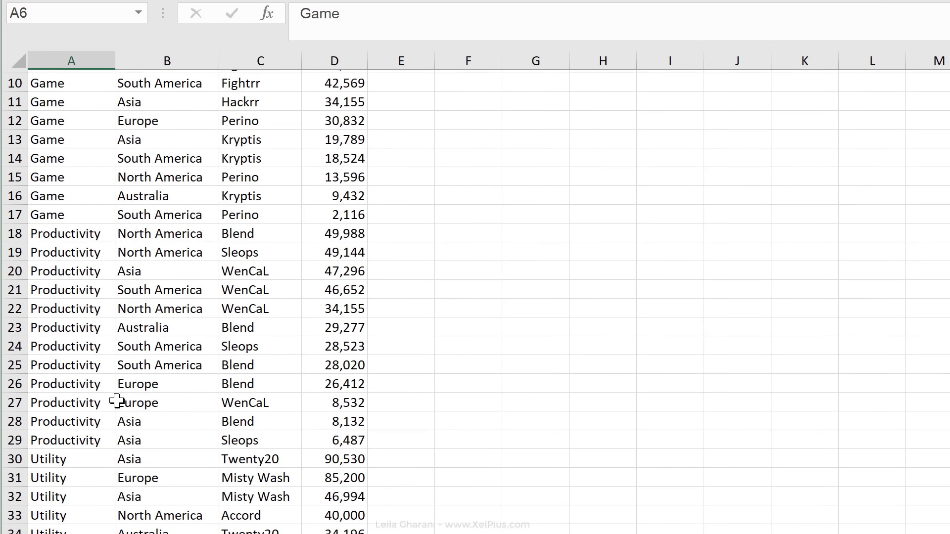
{"action": "scroll", "coordinate": [68, 520], "scroll_direction": "up", "scroll_amount": 4}
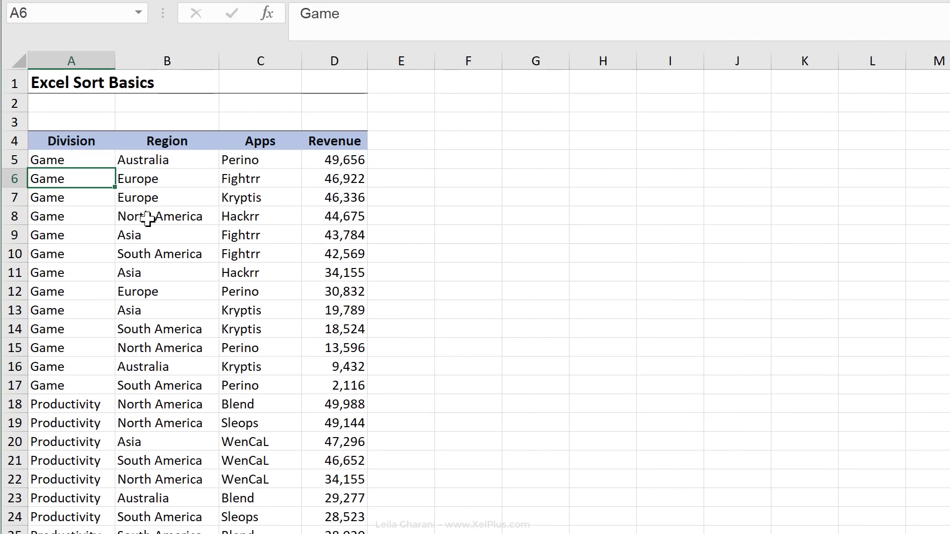
Step: Enter t in cell E9, r in E11 and w in E13, directly beside the Revenue column
{"action": "left_click", "coordinate": [388, 236]}
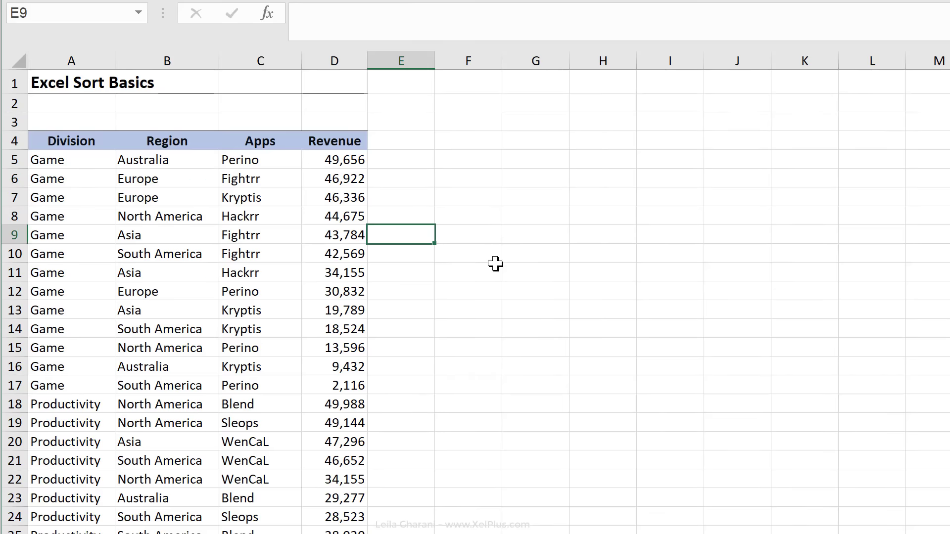
{"action": "type", "text": "t"}
{"action": "key", "text": "Return"}
{"action": "key", "text": "Return"}
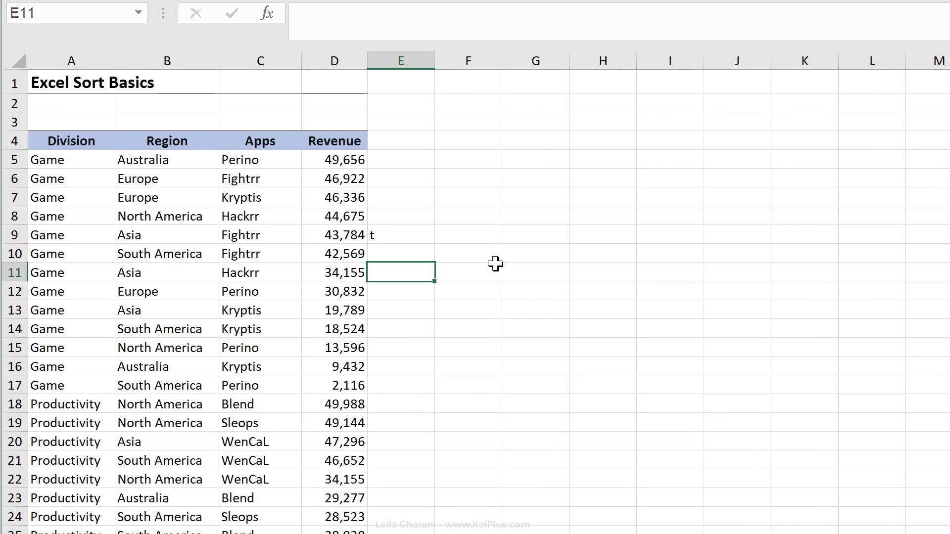
{"action": "type", "text": "r"}
{"action": "key", "text": "Return"}
{"action": "key", "text": "Return"}
{"action": "type", "text": "w"}
{"action": "key", "text": "Return"}
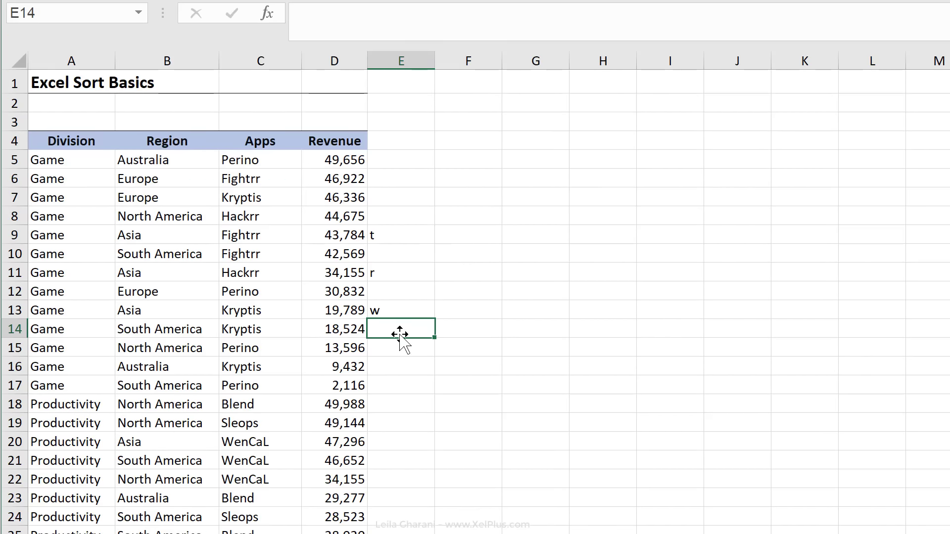
Step: Try sorting the data region, including the column E entries, by Revenue from smallest to largest, and undo the sort
{"action": "left_click", "coordinate": [143, 278]}
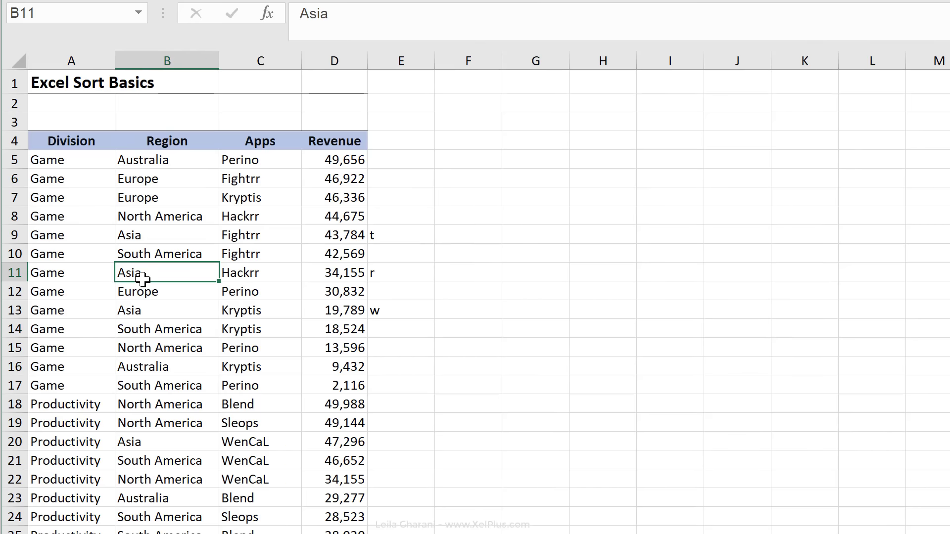
{"action": "key", "text": "ctrl+a"}
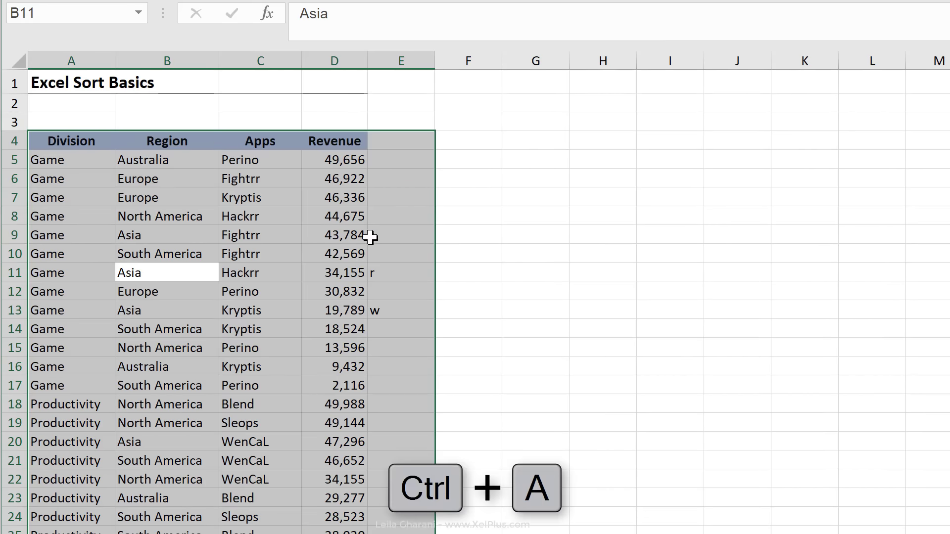
{"action": "left_click", "coordinate": [324, 161]}
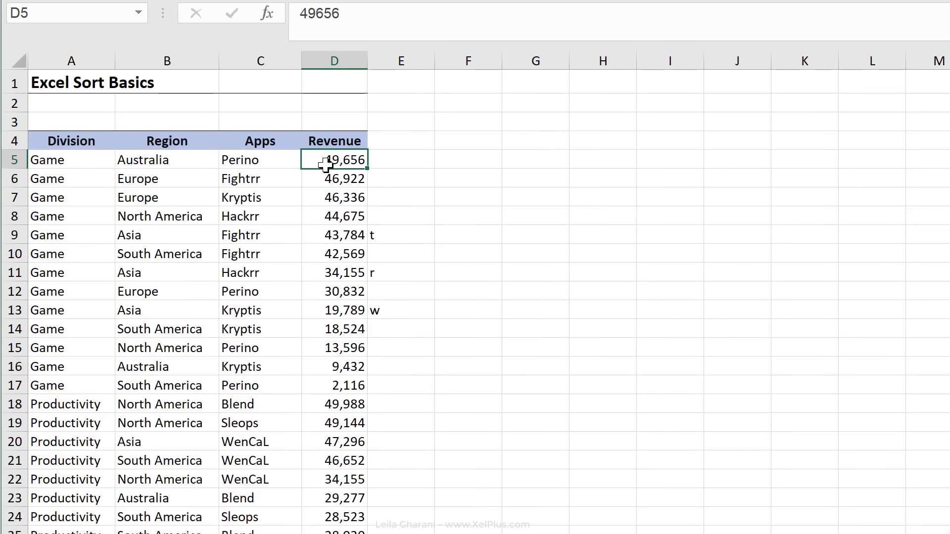
{"action": "right_click", "coordinate": [325, 161]}
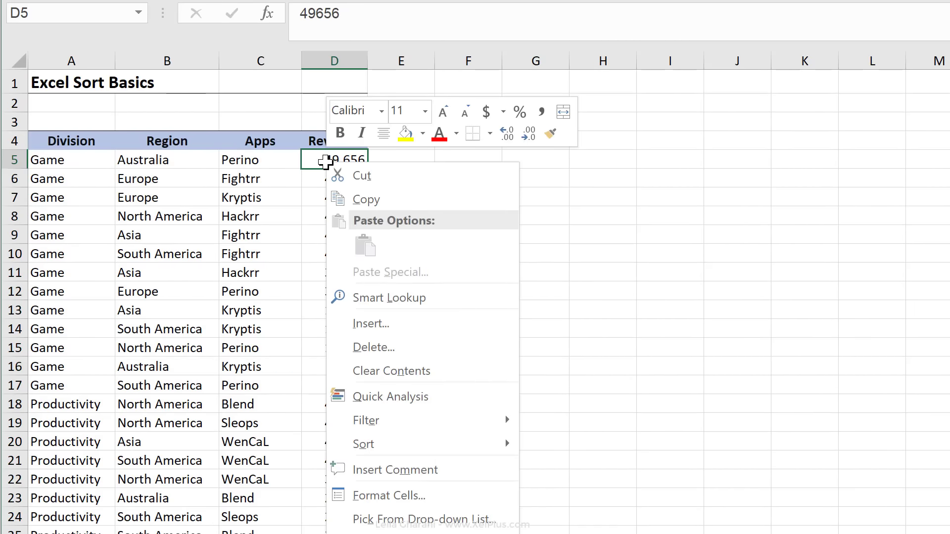
{"action": "mouse_move", "coordinate": [439, 449]}
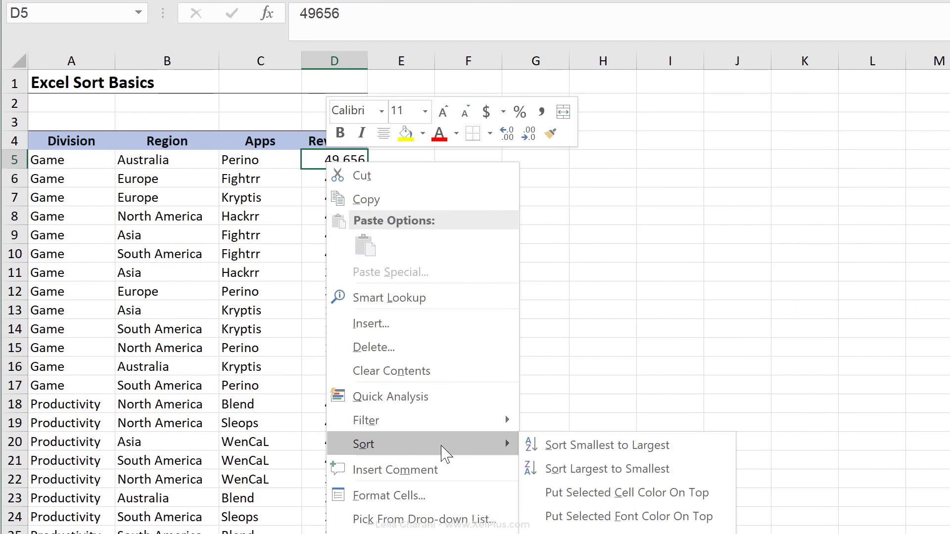
{"action": "left_click", "coordinate": [600, 448]}
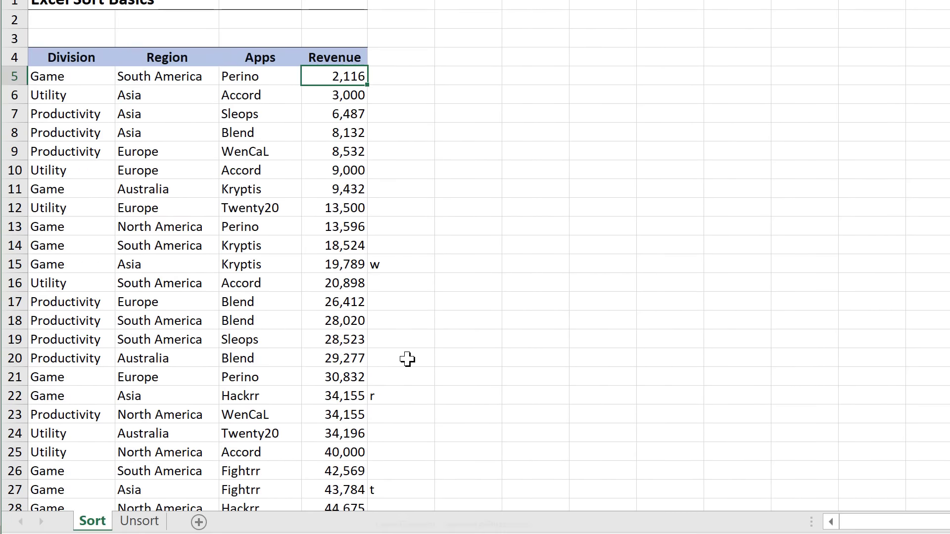
{"action": "key", "text": "ctrl+z"}
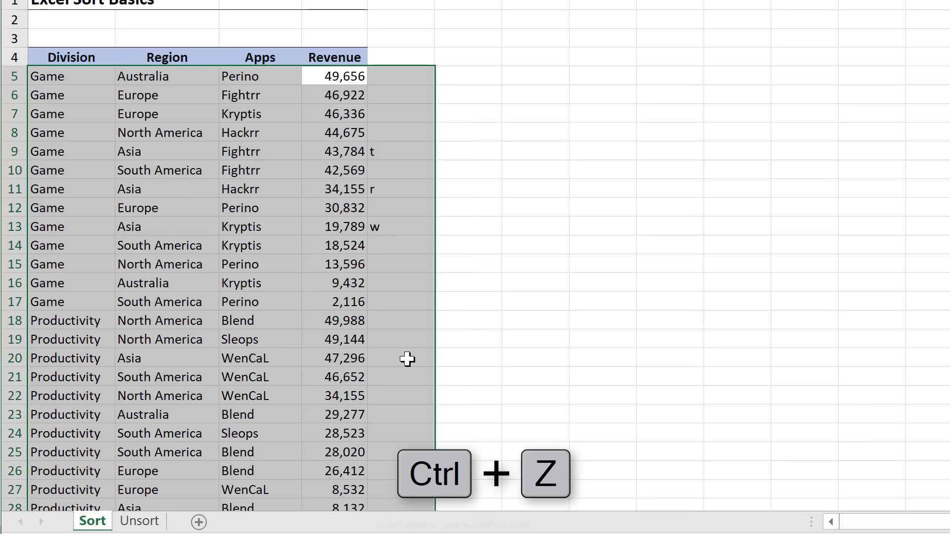
Step: Select the range A4:D38, including the headers but leaving out the column E entries
{"action": "left_click", "coordinate": [391, 150]}
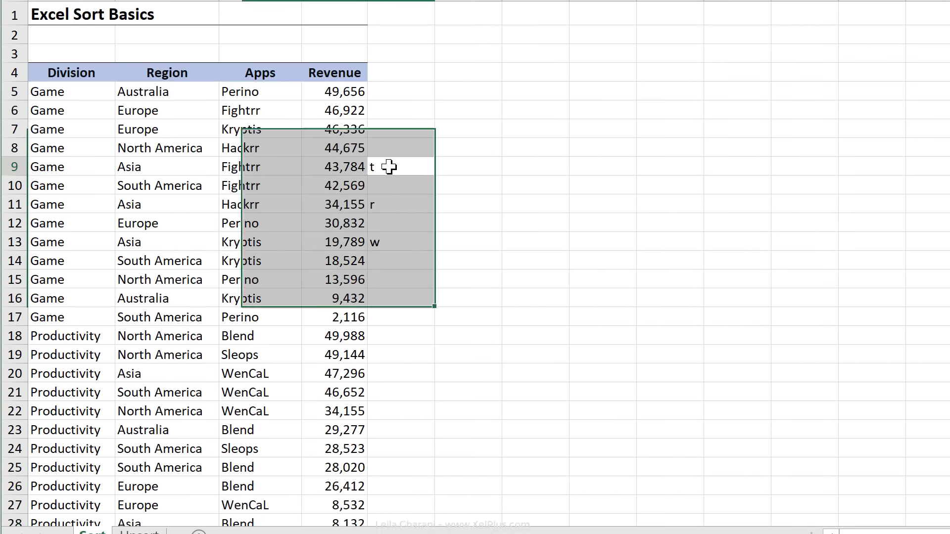
{"action": "left_click_drag", "start_coordinate": [109, 135], "coordinate": [313, 444]}
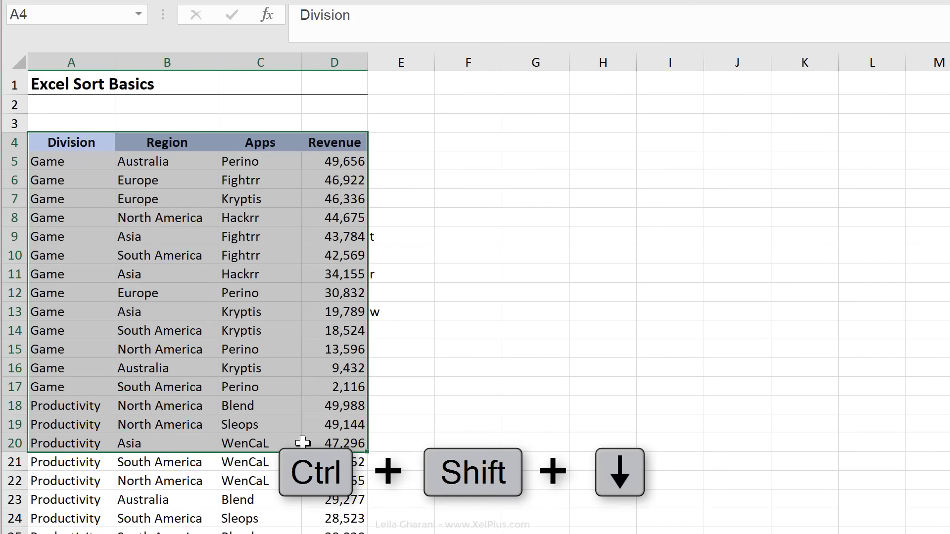
{"action": "key", "text": "ctrl+shift+Down"}
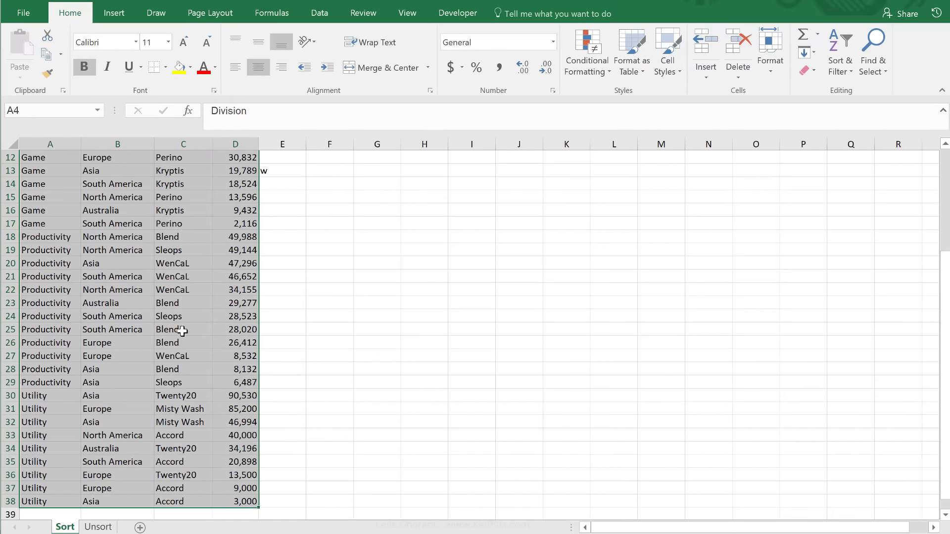
{"action": "right_click", "coordinate": [178, 320]}
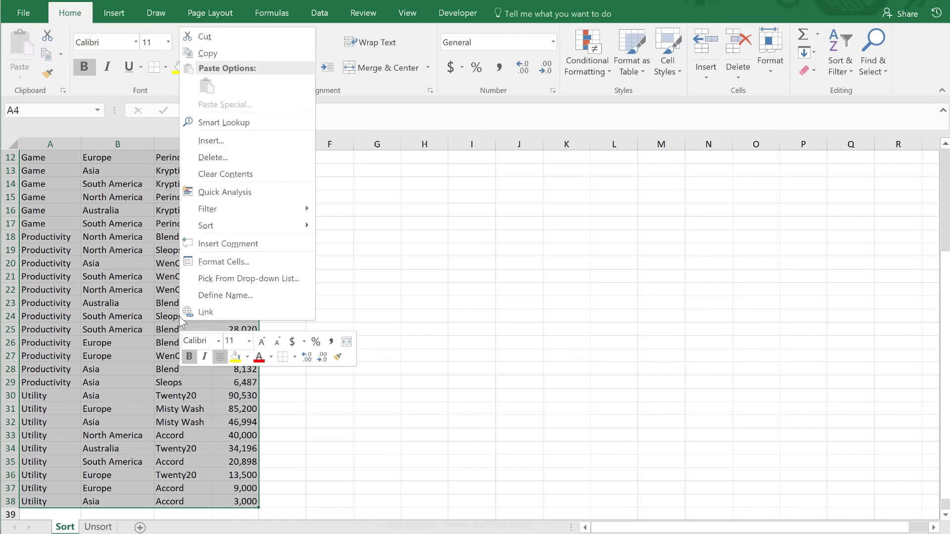
{"action": "mouse_move", "coordinate": [191, 229]}
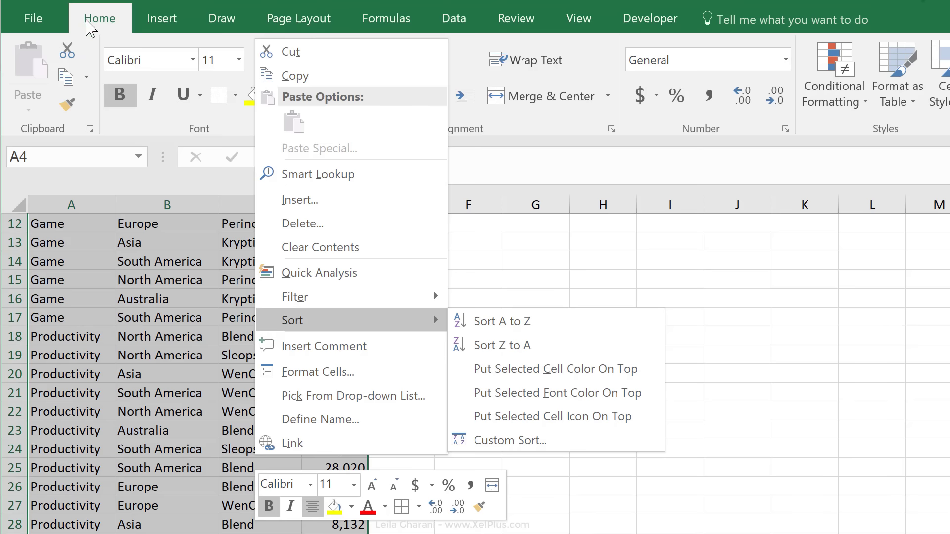
{"action": "left_click", "coordinate": [104, 25]}
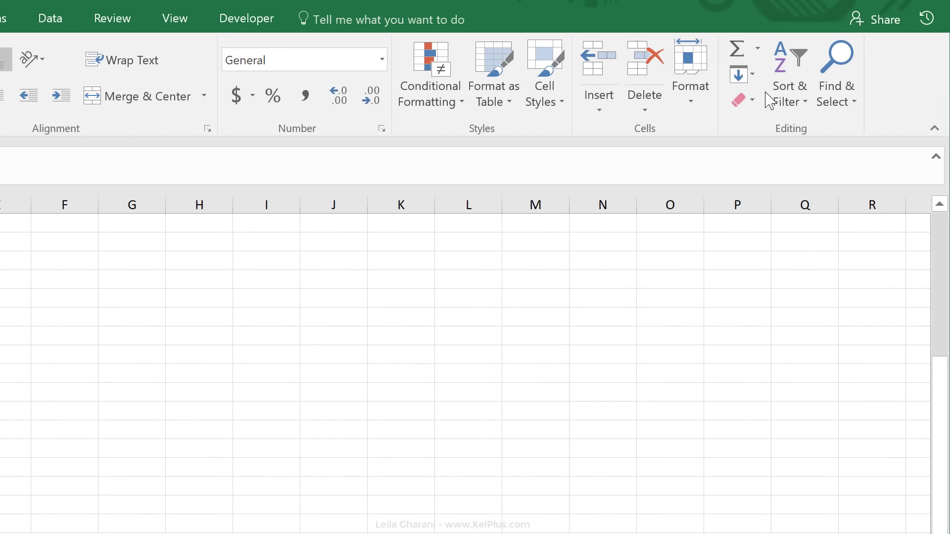
{"action": "left_click", "coordinate": [779, 99]}
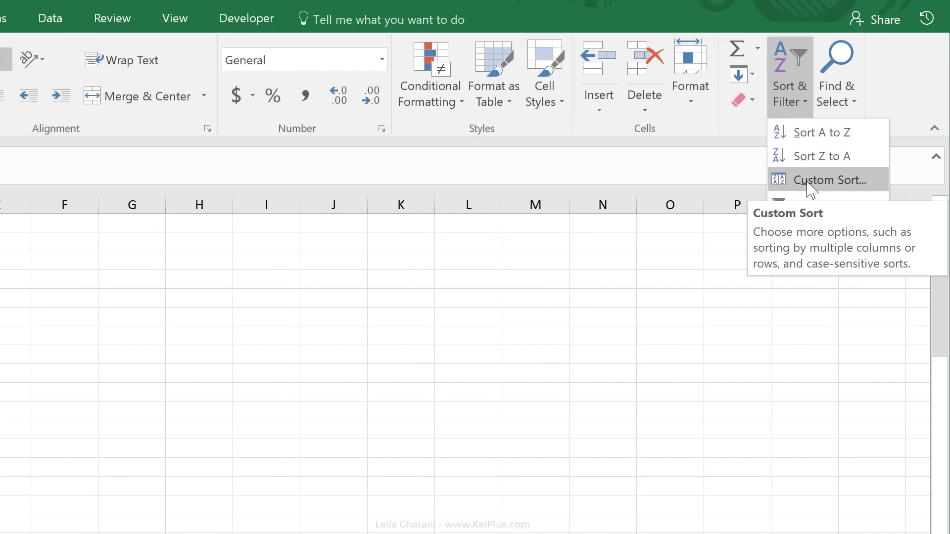
Step: Custom sort the selected range, treating its first row as headers, by Revenue values from Smallest to Largest
{"action": "right_click", "coordinate": [166, 150]}
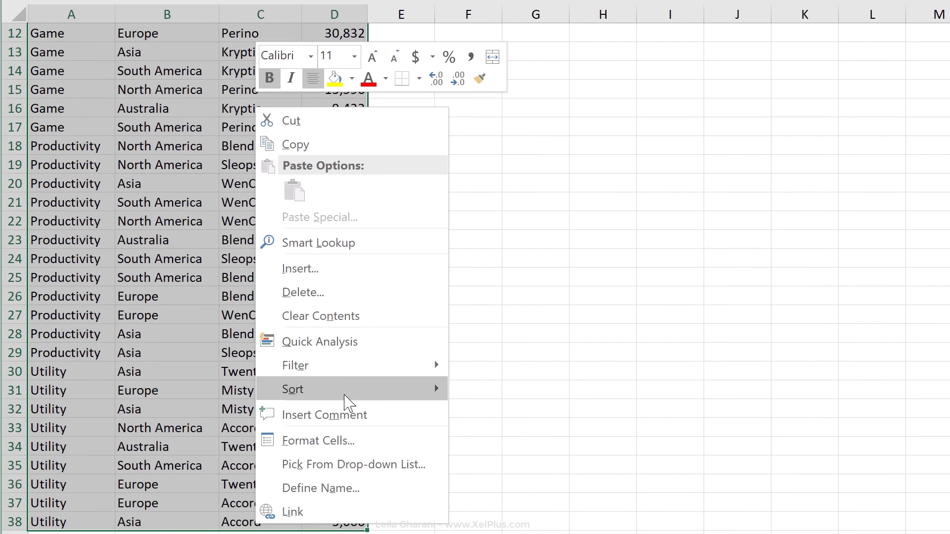
{"action": "mouse_move", "coordinate": [349, 402]}
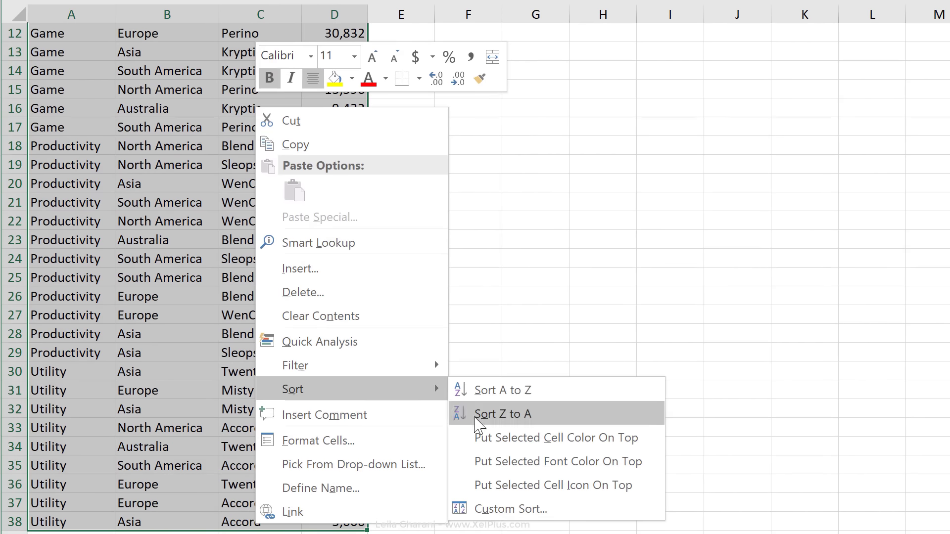
{"action": "left_click", "coordinate": [535, 514]}
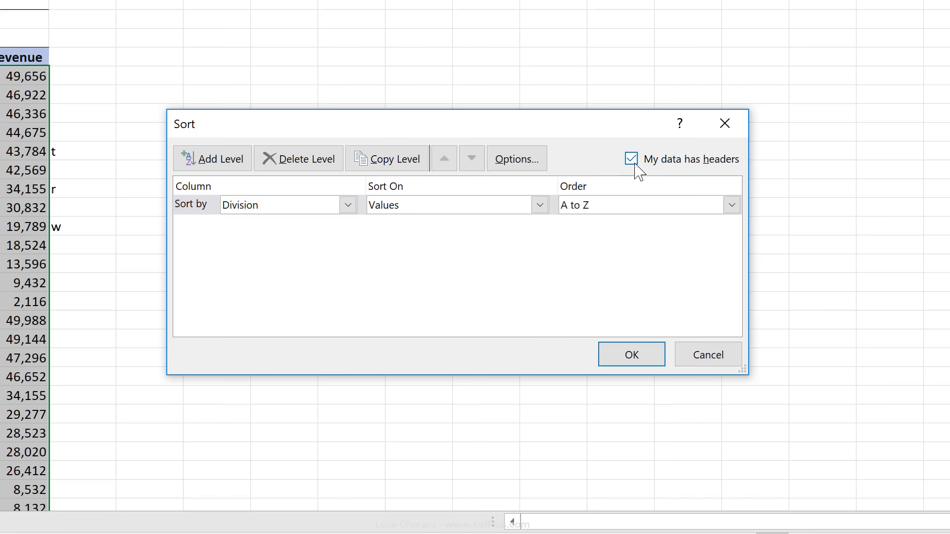
{"action": "left_click", "coordinate": [246, 208]}
{"action": "left_click", "coordinate": [266, 267]}
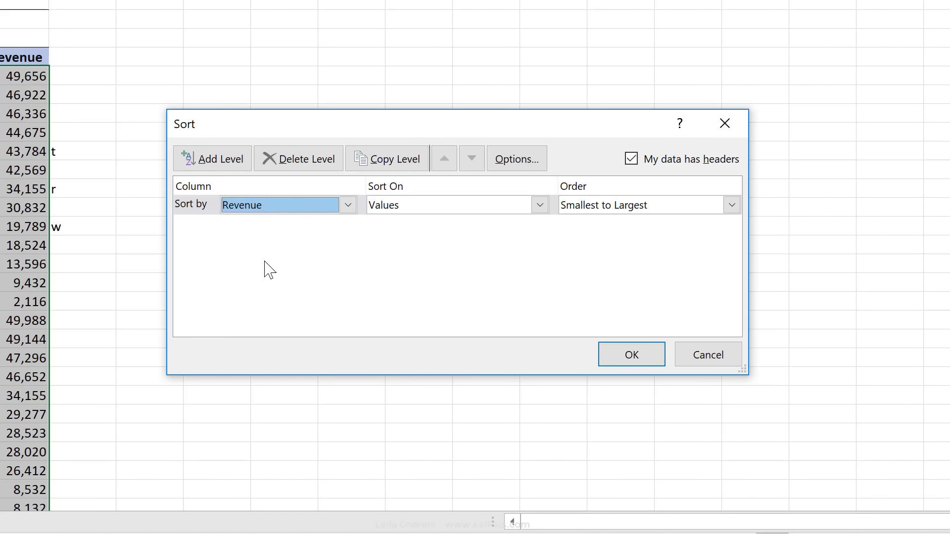
{"action": "left_click", "coordinate": [587, 205]}
{"action": "left_click", "coordinate": [585, 224]}
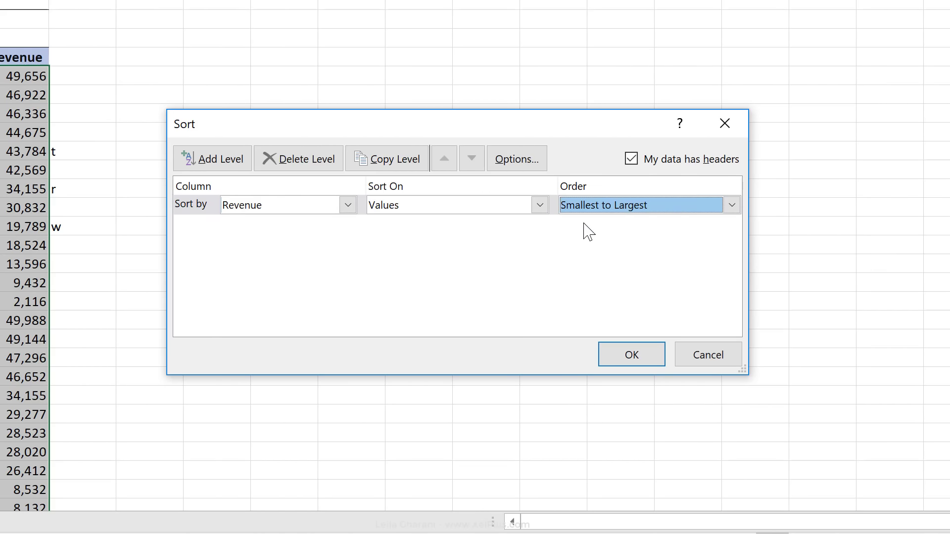
{"action": "left_click", "coordinate": [634, 357]}
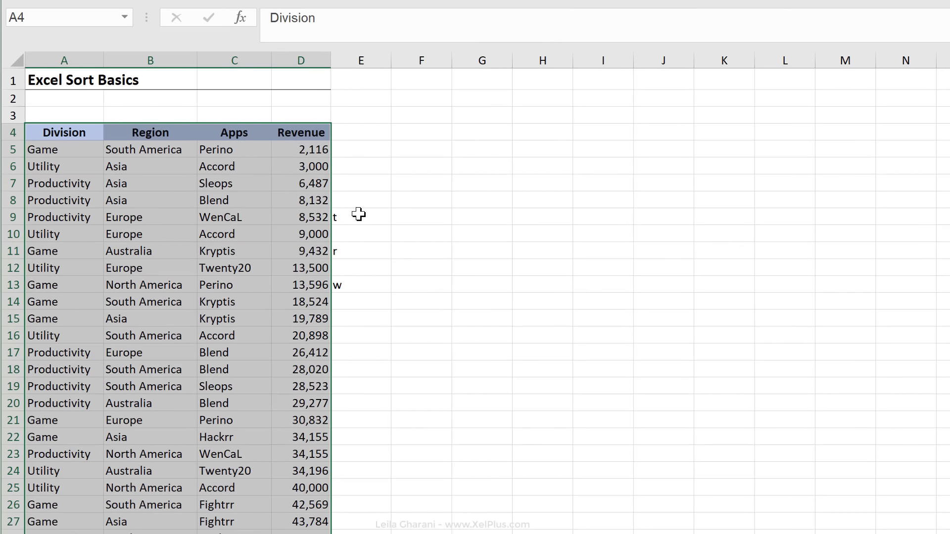
Step: Delete the entries t, r and w from column E beside the Revenue column
{"action": "left_click_drag", "start_coordinate": [286, 197], "coordinate": [289, 267]}
{"action": "left_click_drag", "start_coordinate": [365, 282], "coordinate": [365, 283]}
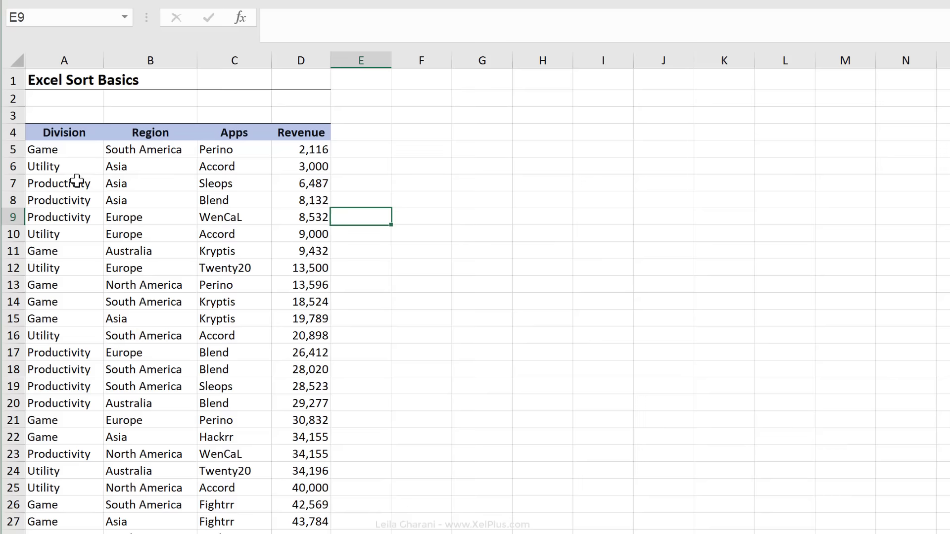
Step: Sort the data table by Division from Z to A and review the resulting division groups
{"action": "left_click", "coordinate": [72, 165]}
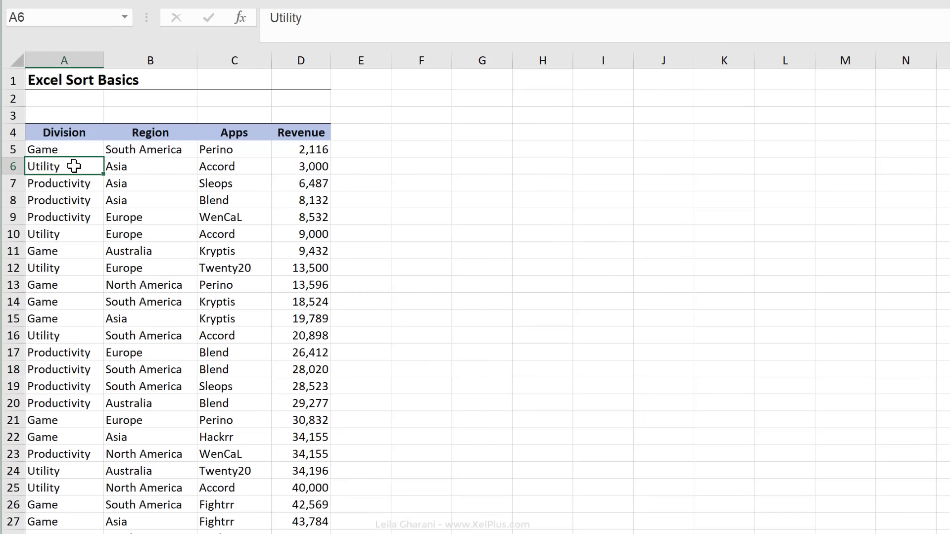
{"action": "right_click", "coordinate": [74, 166]}
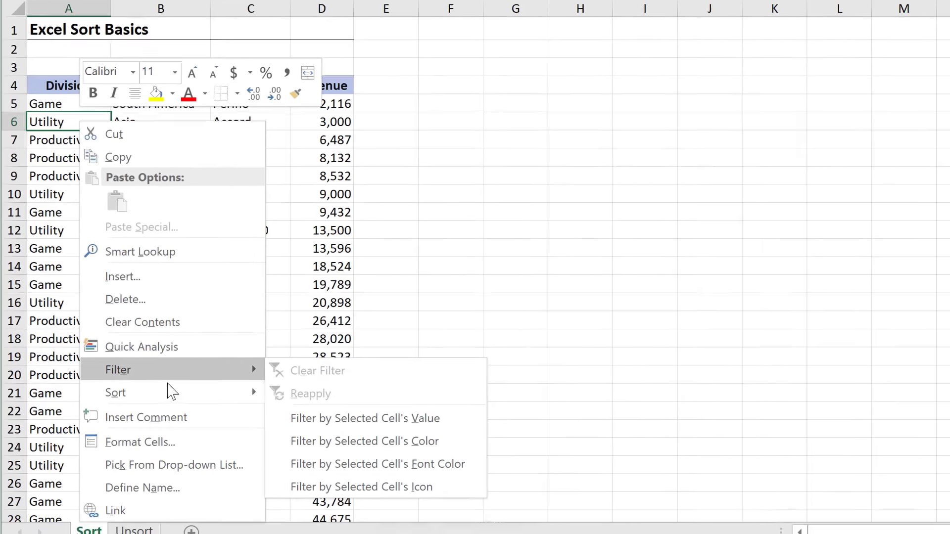
{"action": "mouse_move", "coordinate": [166, 420]}
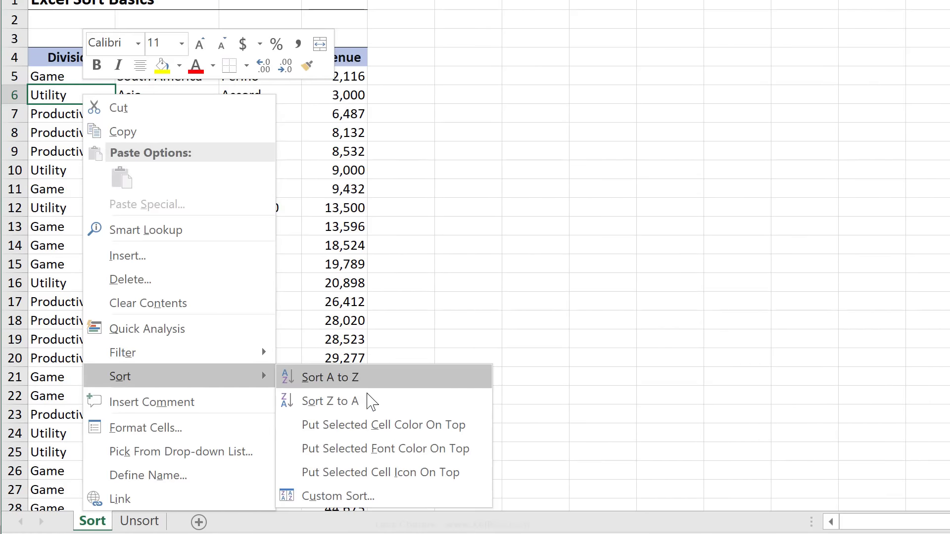
{"action": "left_click", "coordinate": [371, 402]}
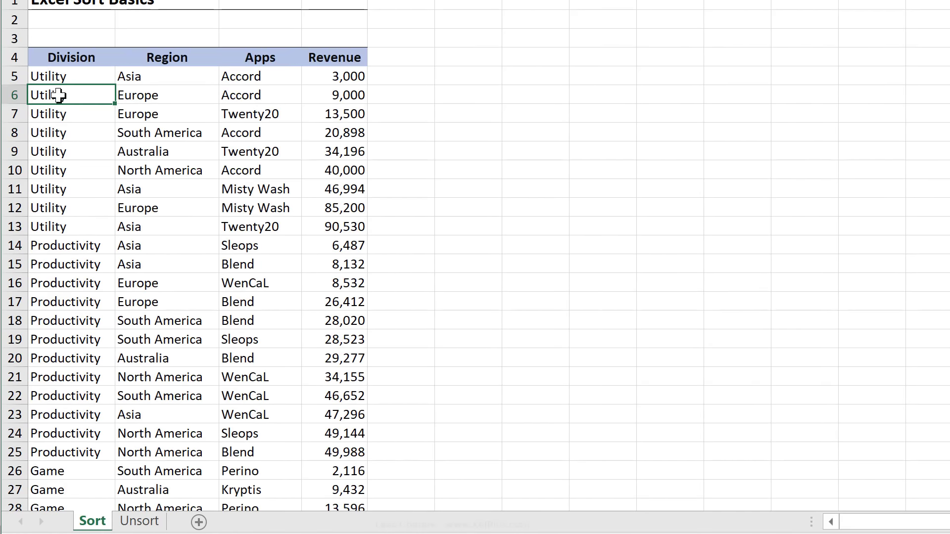
{"action": "left_click", "coordinate": [79, 321]}
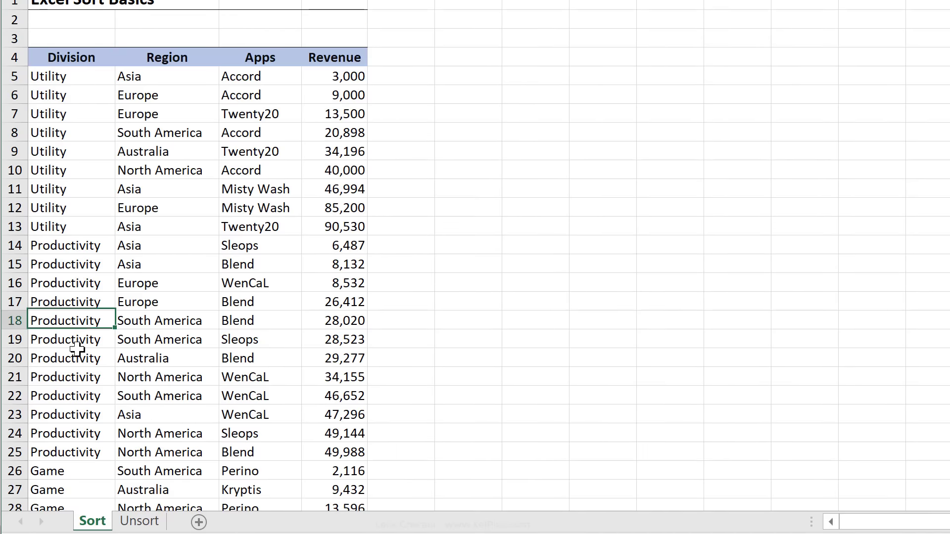
{"action": "left_click", "coordinate": [58, 487]}
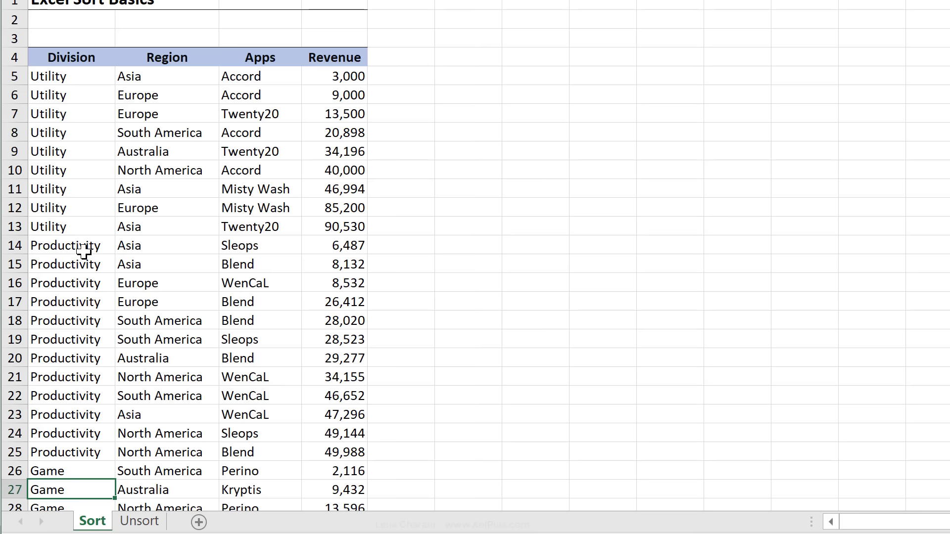
{"action": "left_click_drag", "start_coordinate": [78, 248], "coordinate": [74, 438]}
Step: Custom sort the table by Division, using a newly added custom list in the order Productivity, Utility, Game
{"action": "left_click", "coordinate": [86, 117]}
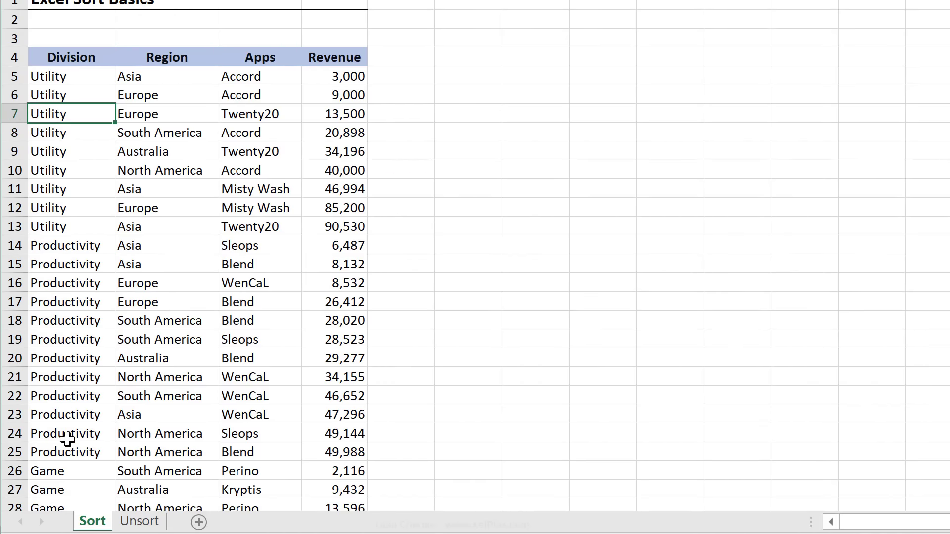
{"action": "right_click", "coordinate": [72, 116]}
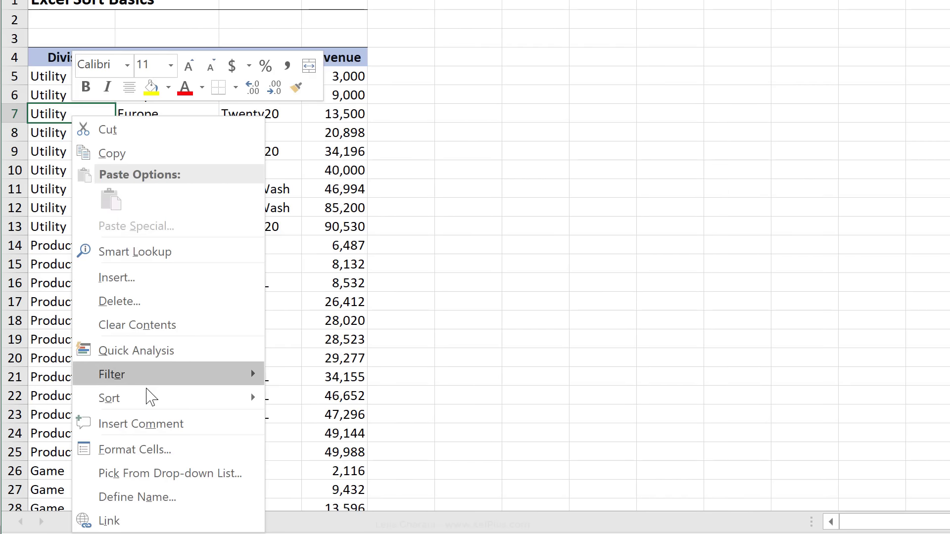
{"action": "mouse_move", "coordinate": [153, 399]}
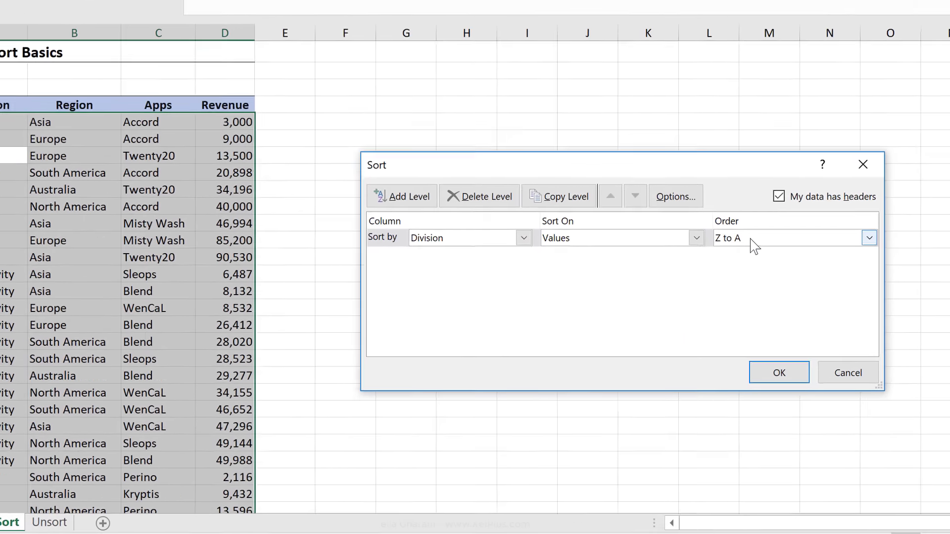
{"action": "left_click", "coordinate": [728, 271]}
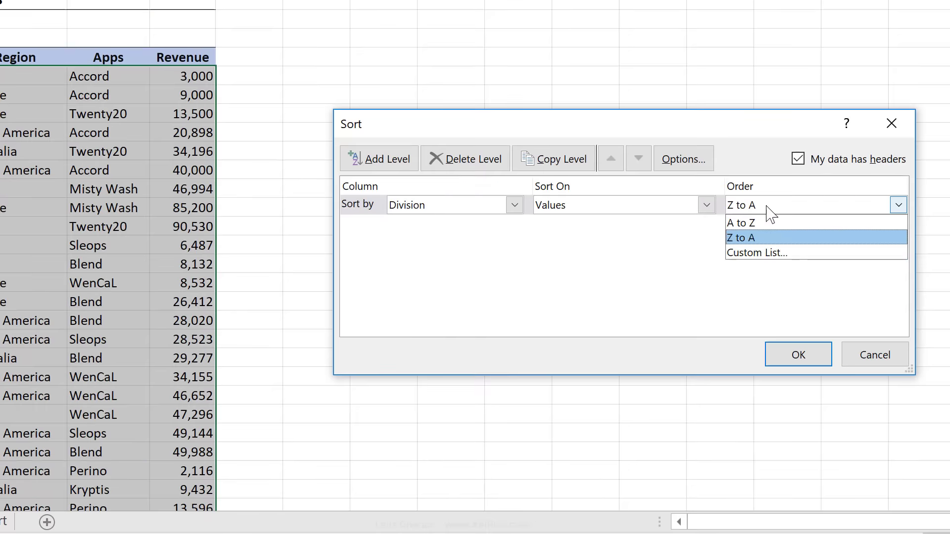
{"action": "left_click", "coordinate": [776, 256]}
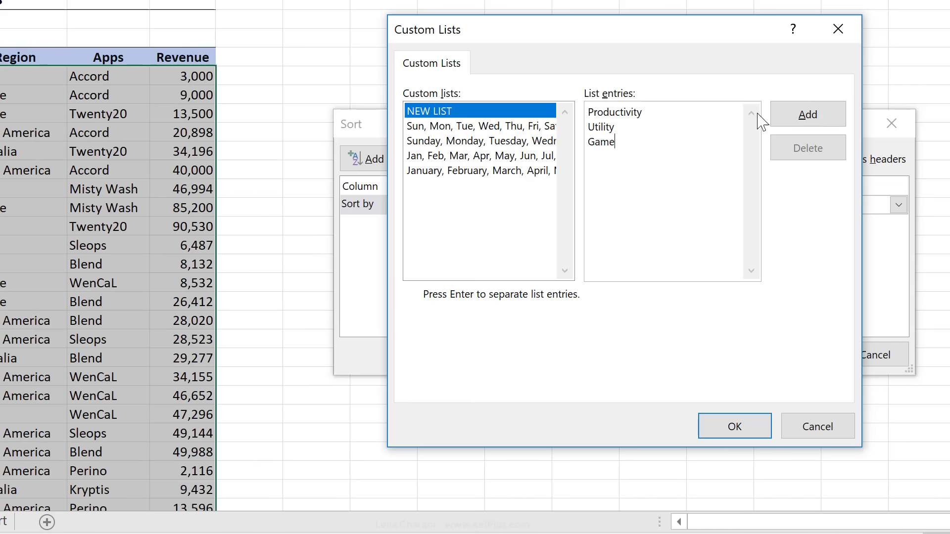
{"action": "left_click", "coordinate": [798, 117]}
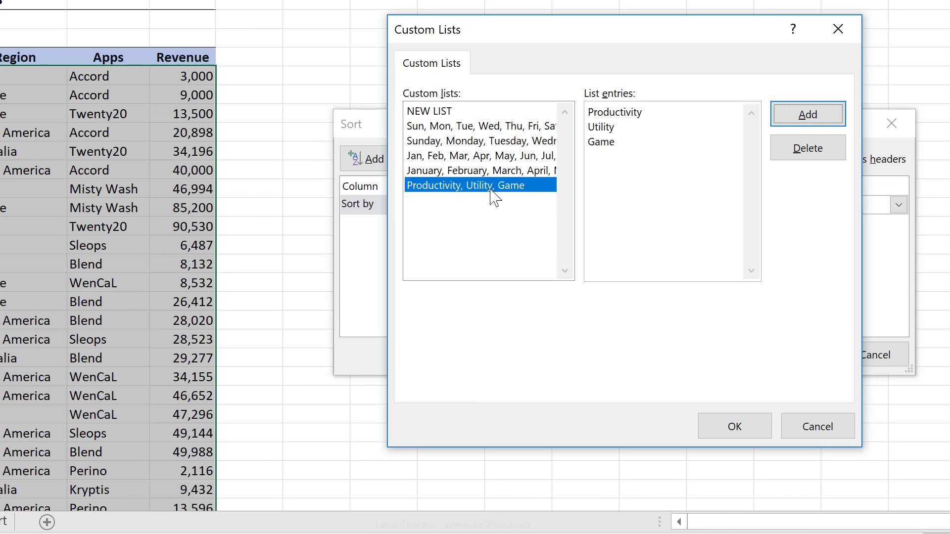
{"action": "left_click", "coordinate": [715, 430]}
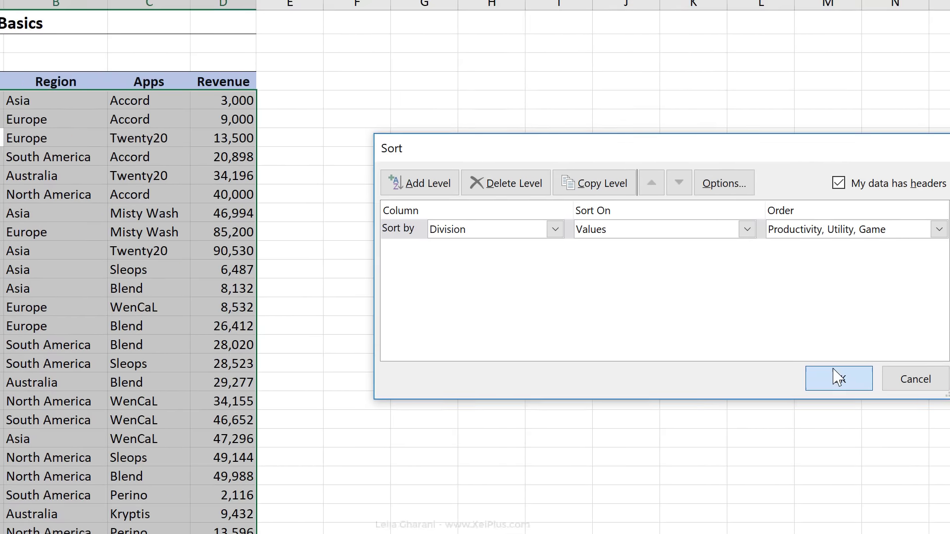
{"action": "left_click", "coordinate": [794, 353]}
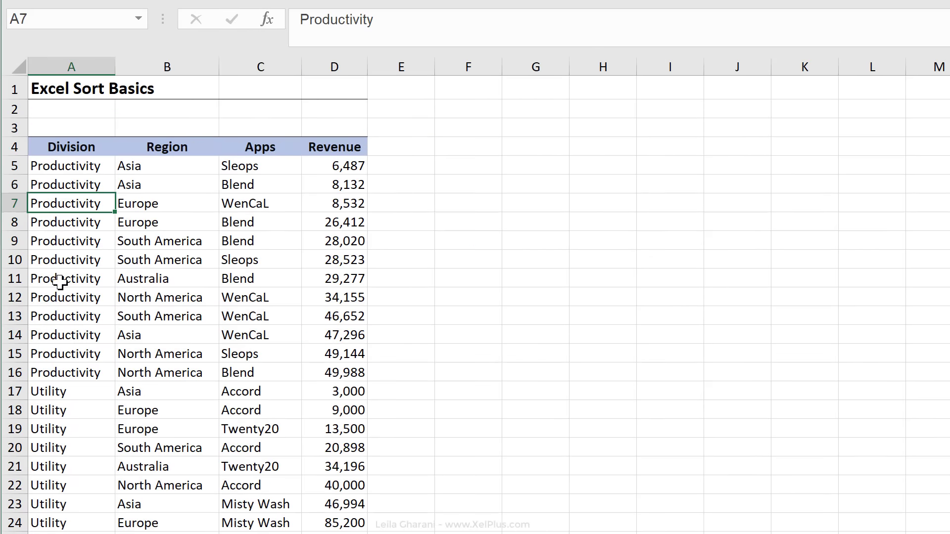
Step: Examine how the Region and Apps entries are ordered within the Productivity group
{"action": "scroll", "coordinate": [62, 307], "scroll_direction": "down", "scroll_amount": 5}
{"action": "left_click_drag", "start_coordinate": [102, 165], "coordinate": [100, 372]}
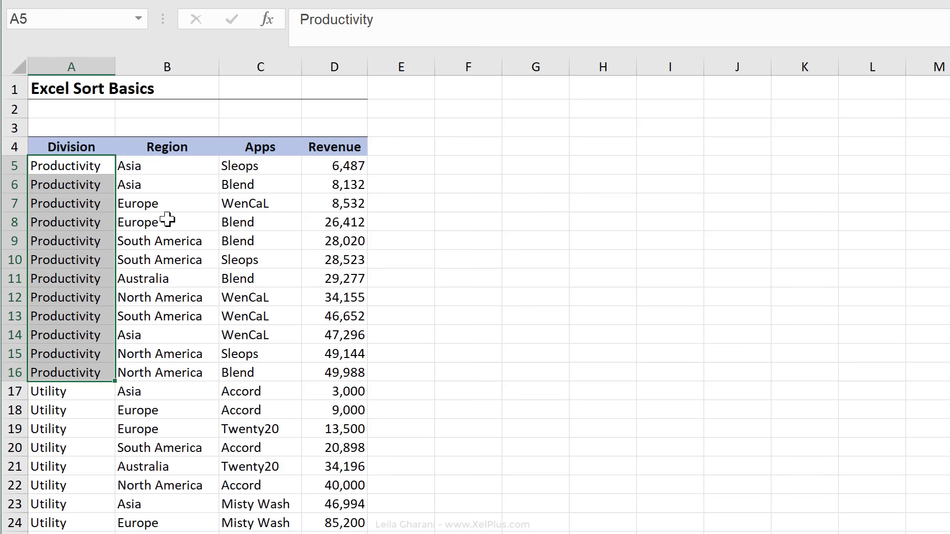
{"action": "left_click_drag", "start_coordinate": [169, 165], "coordinate": [161, 189]}
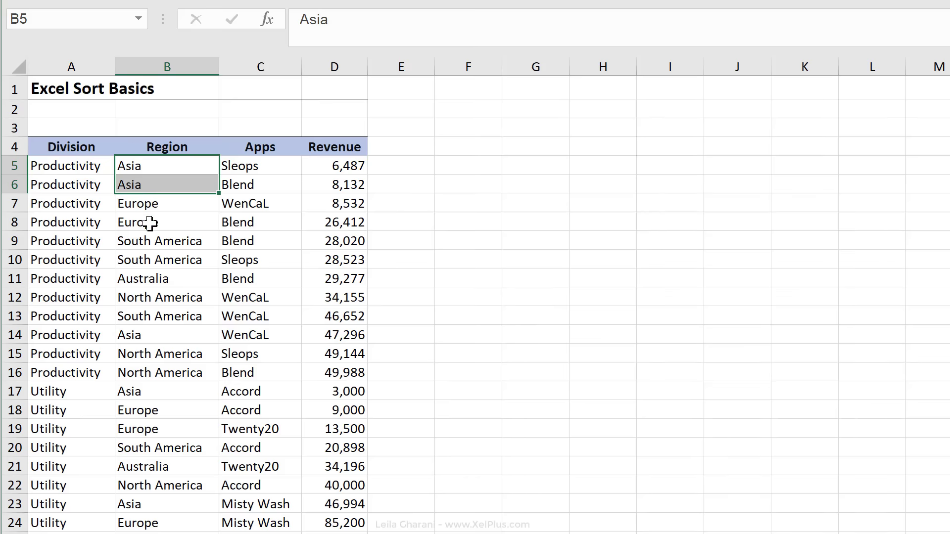
{"action": "left_click_drag", "start_coordinate": [246, 166], "coordinate": [246, 186]}
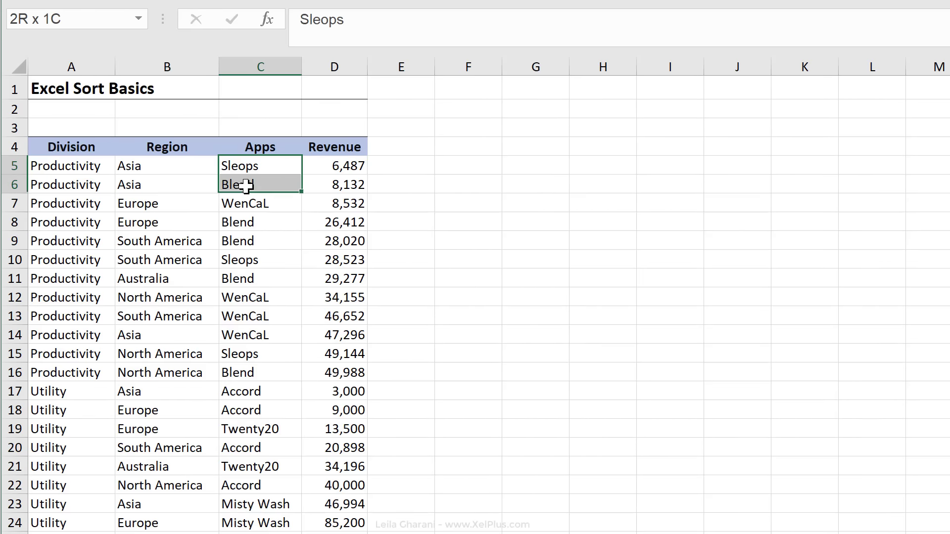
{"action": "left_click_drag", "start_coordinate": [169, 164], "coordinate": [166, 183]}
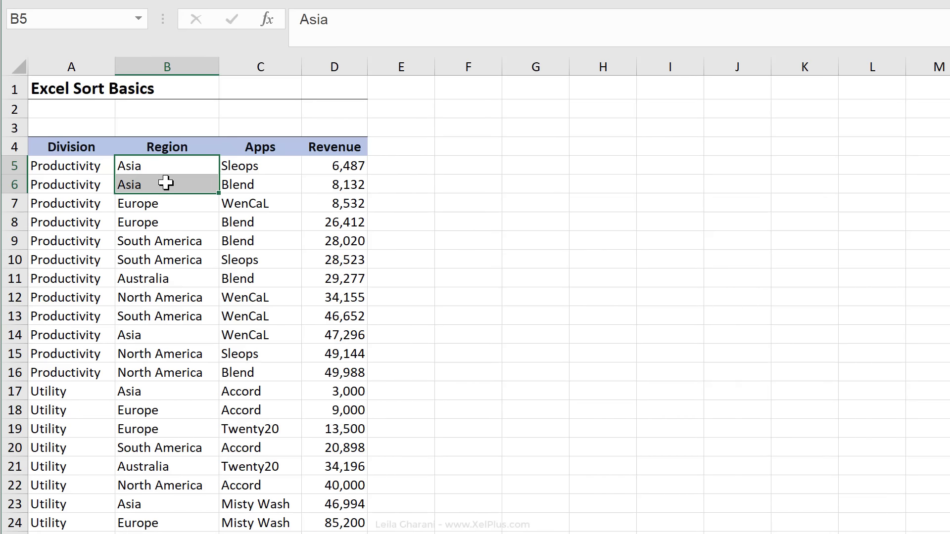
Step: Add a second custom sort level by Region, on values from A to Z, beneath the Division level
{"action": "left_click", "coordinate": [145, 214]}
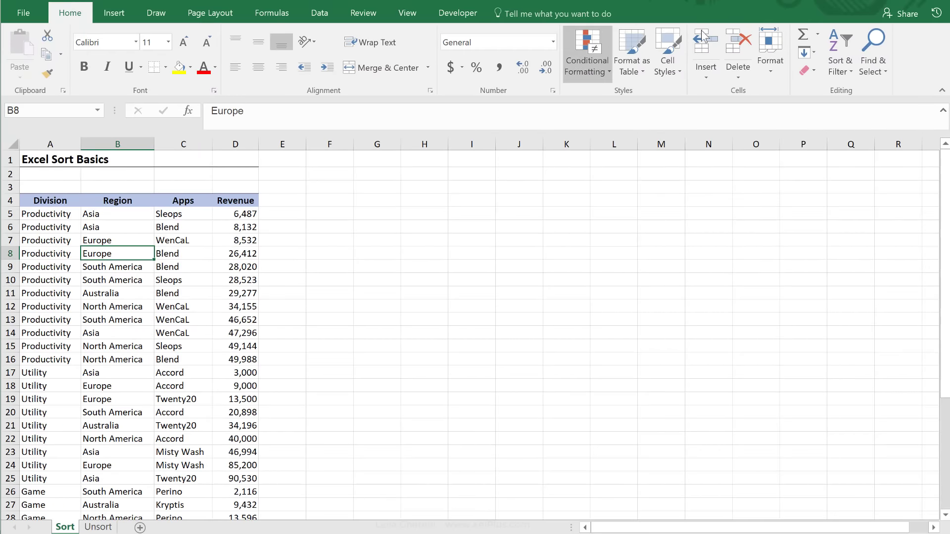
{"action": "left_click", "coordinate": [840, 65]}
{"action": "left_click", "coordinate": [860, 129]}
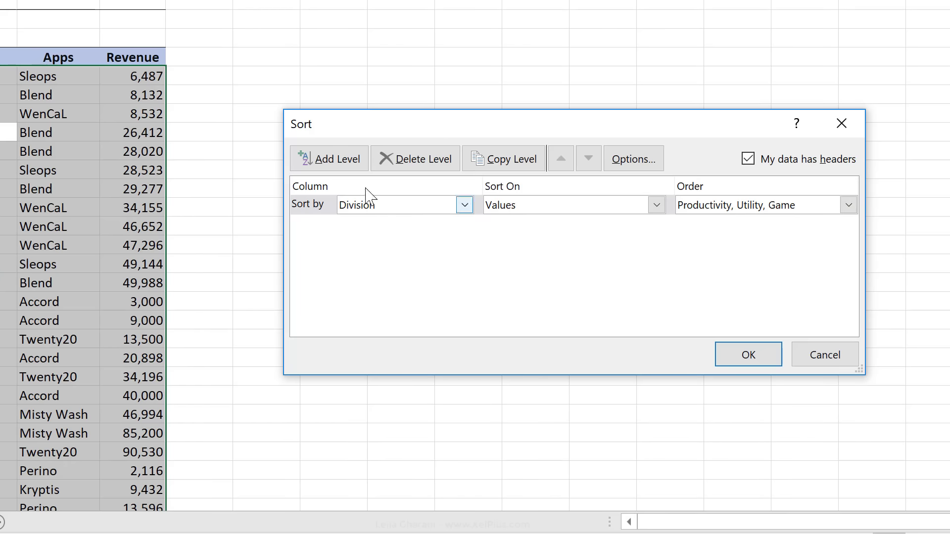
{"action": "left_click", "coordinate": [326, 171]}
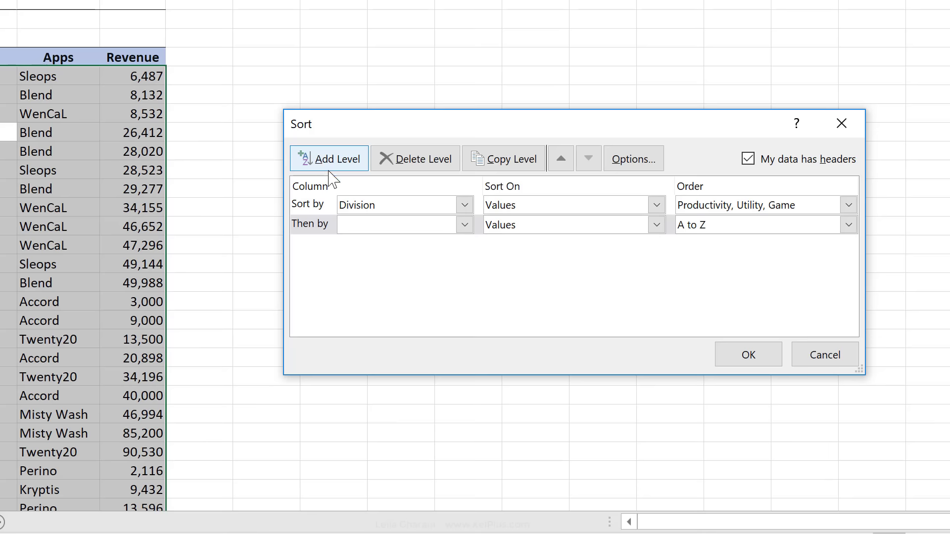
{"action": "left_click", "coordinate": [357, 226]}
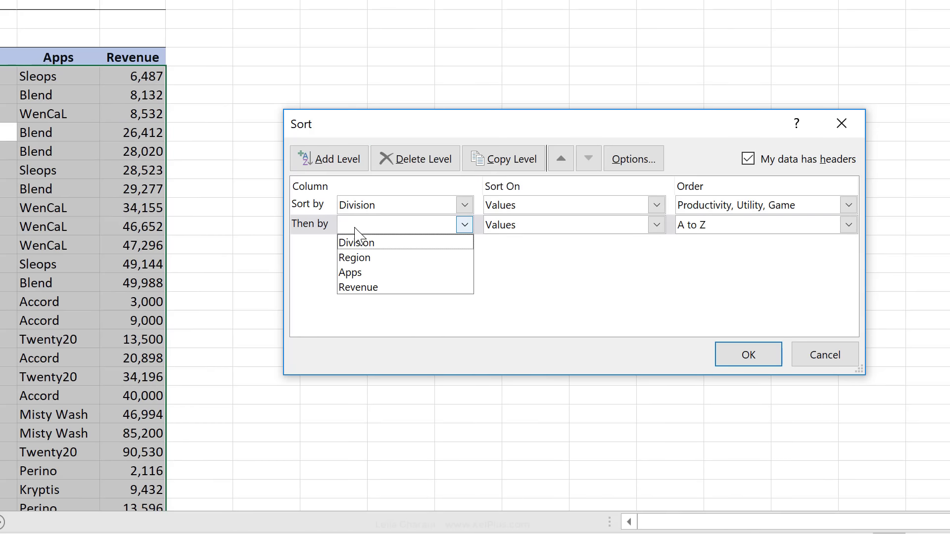
{"action": "left_click", "coordinate": [376, 265]}
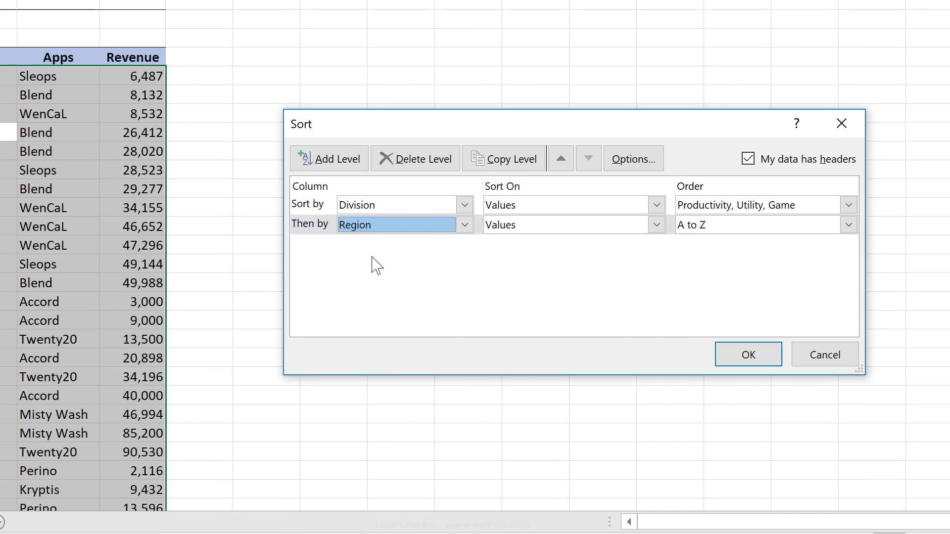
{"action": "key", "text": "Tab"}
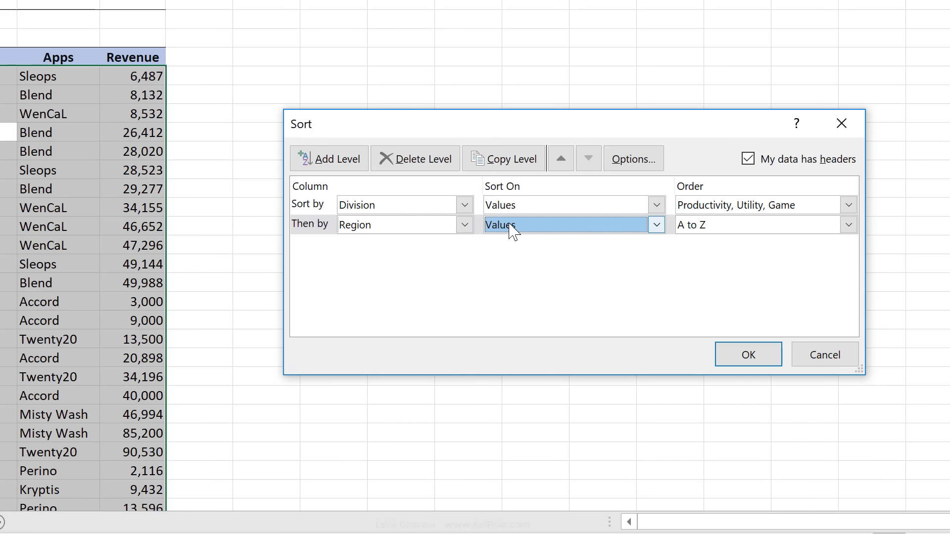
Step: Keep the Region level ordered A to Z, add a third level by Apps on values from A to Z, and apply the sort
{"action": "left_click", "coordinate": [732, 232]}
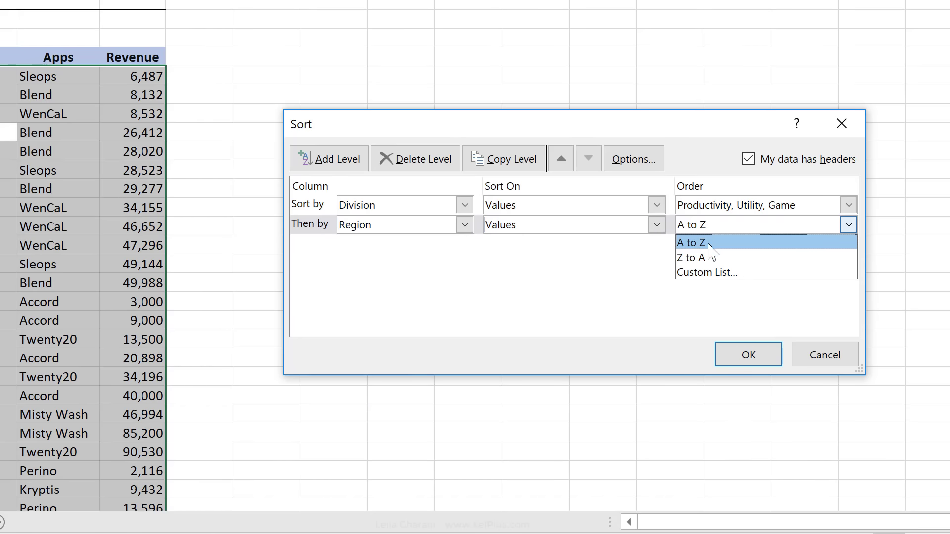
{"action": "left_click", "coordinate": [711, 244]}
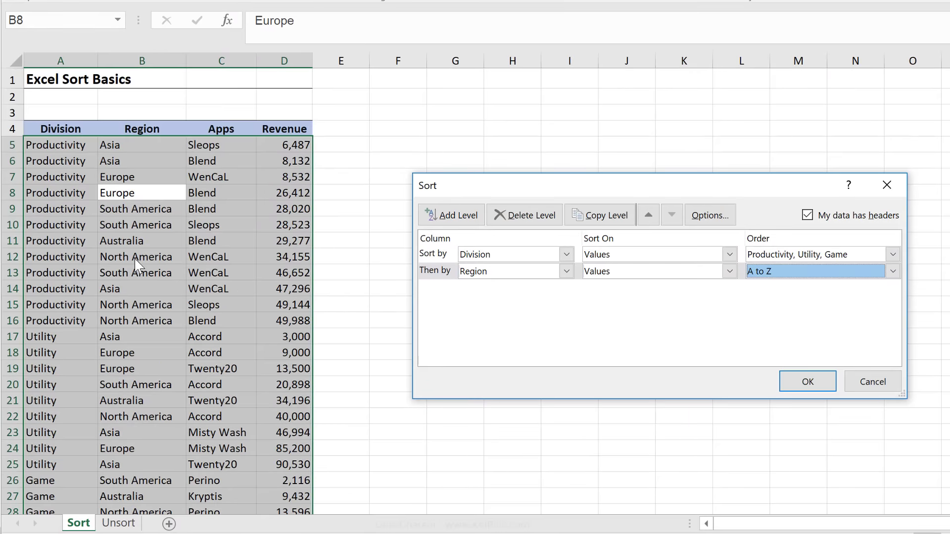
{"action": "left_click", "coordinate": [452, 216]}
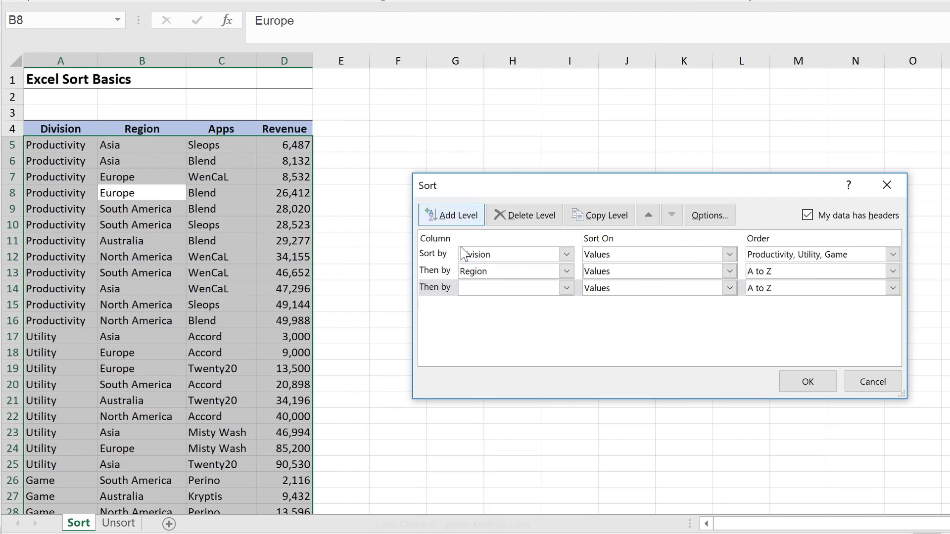
{"action": "left_click", "coordinate": [485, 295]}
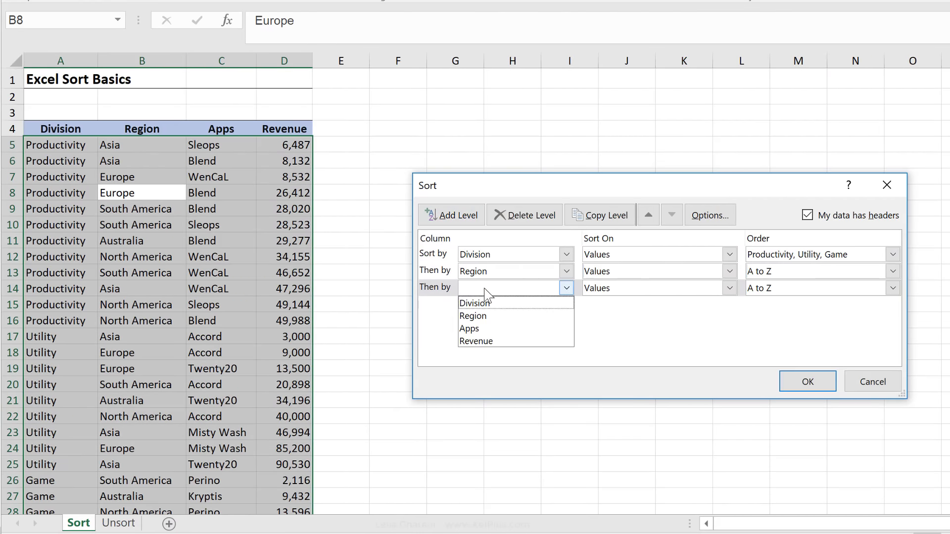
{"action": "left_click", "coordinate": [497, 323]}
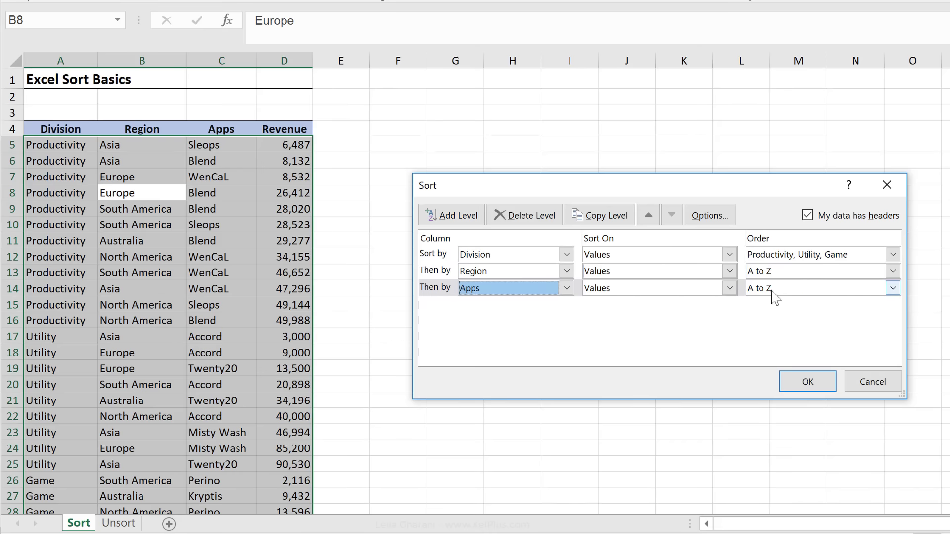
{"action": "left_click", "coordinate": [796, 384]}
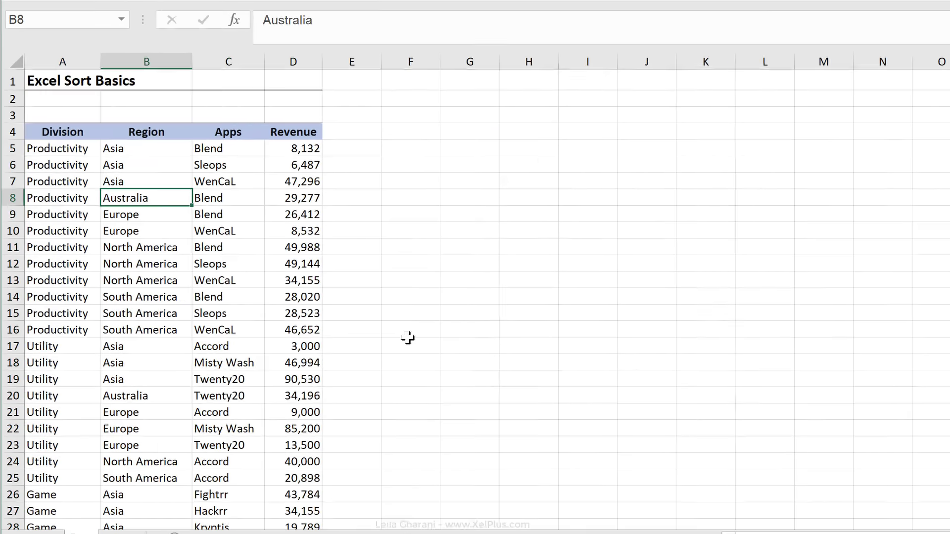
Step: Examine how the Region and Apps entries are ordered in the Asia rows of the Productivity division
{"action": "left_click_drag", "start_coordinate": [120, 147], "coordinate": [128, 181]}
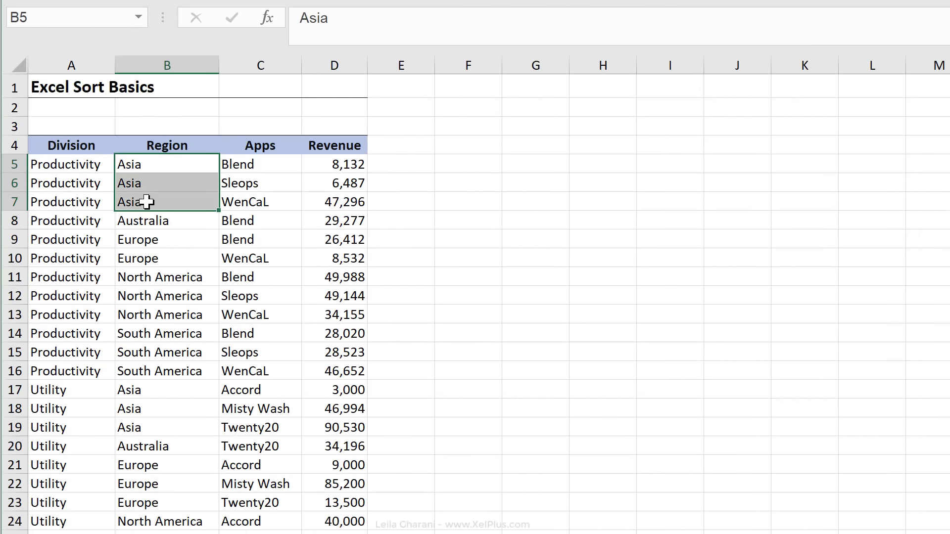
{"action": "left_click_drag", "start_coordinate": [264, 161], "coordinate": [267, 199]}
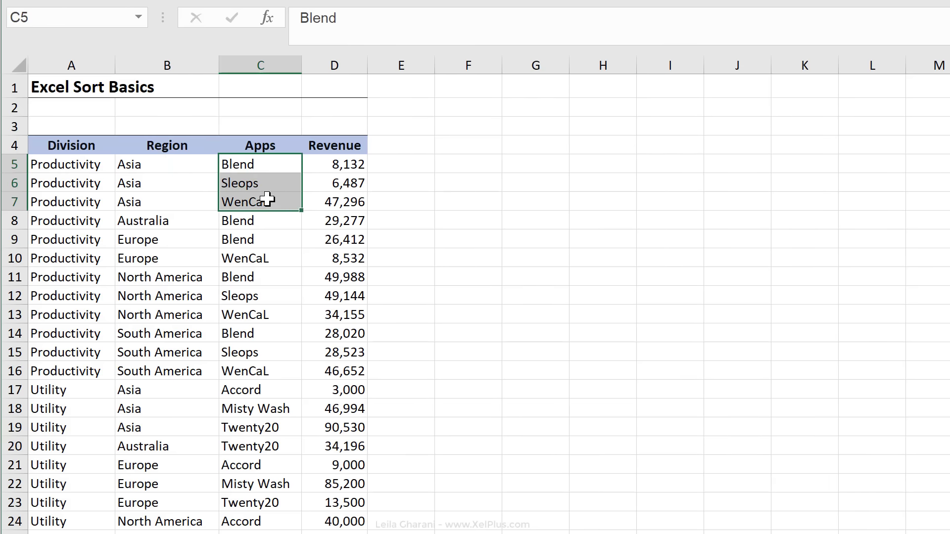
{"action": "left_click", "coordinate": [175, 174]}
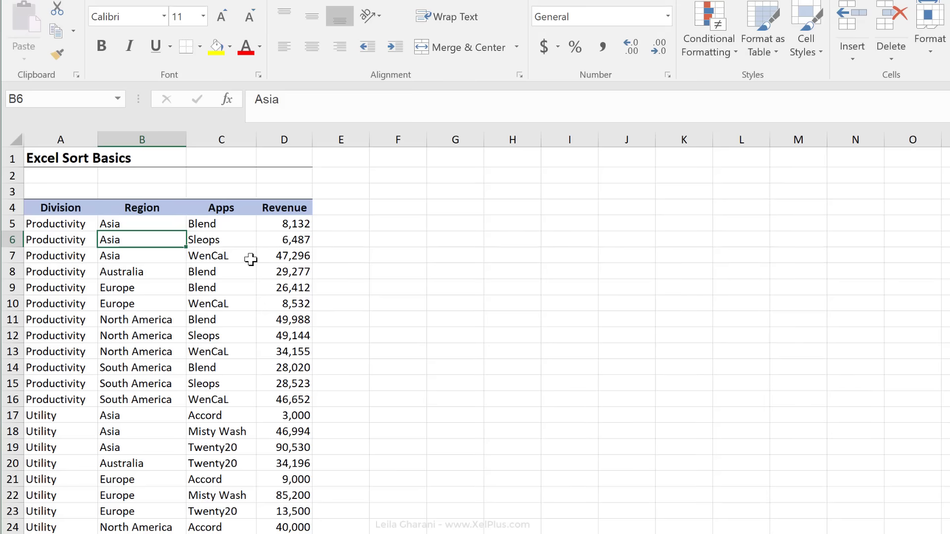
Step: Fill the Revenue cells D12 and D21 with yellow
{"action": "scroll", "coordinate": [302, 281], "scroll_direction": "down", "scroll_amount": 1}
{"action": "left_click", "coordinate": [299, 283]}
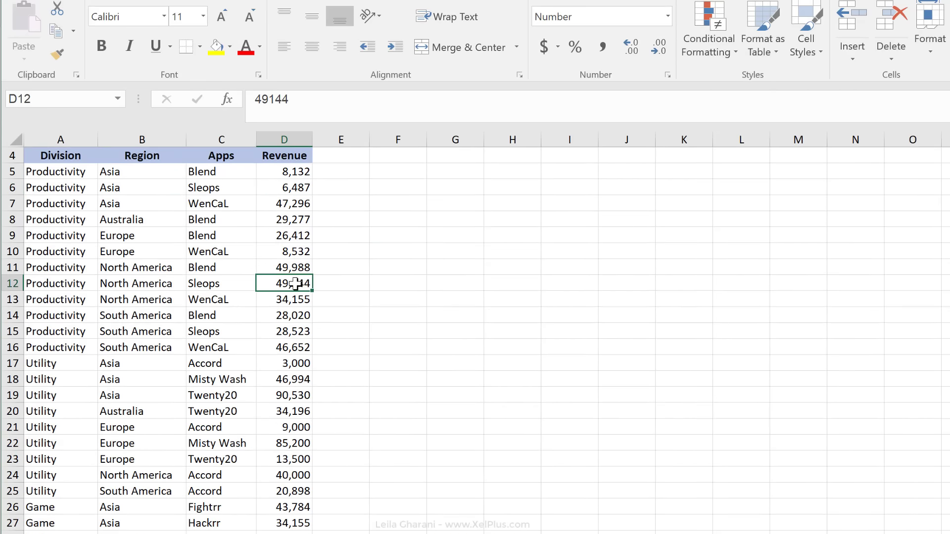
{"action": "left_click", "coordinate": [219, 55]}
{"action": "left_click", "coordinate": [298, 427]}
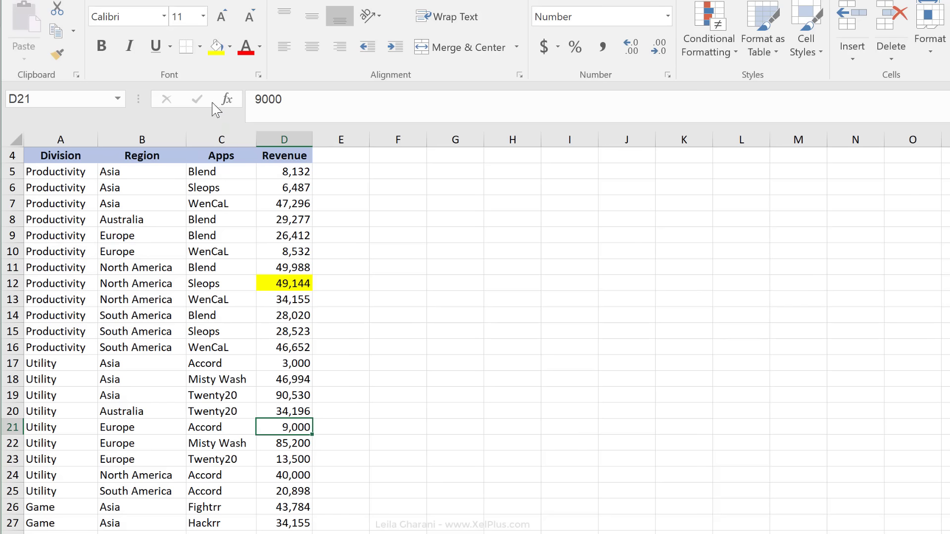
{"action": "left_click", "coordinate": [217, 47]}
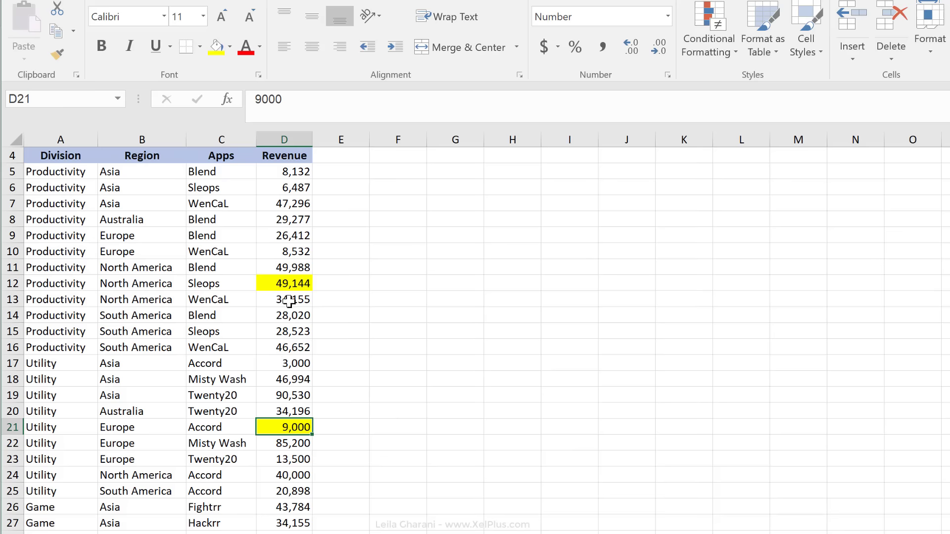
Step: Fill the Revenue cells D17 and D27 with green
{"action": "left_click", "coordinate": [291, 361]}
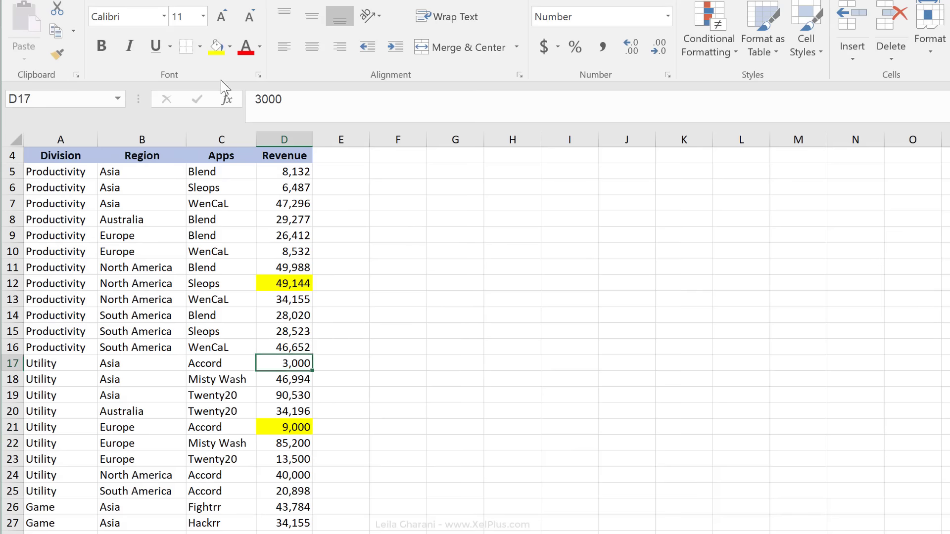
{"action": "left_click", "coordinate": [230, 48]}
{"action": "left_click", "coordinate": [318, 81]}
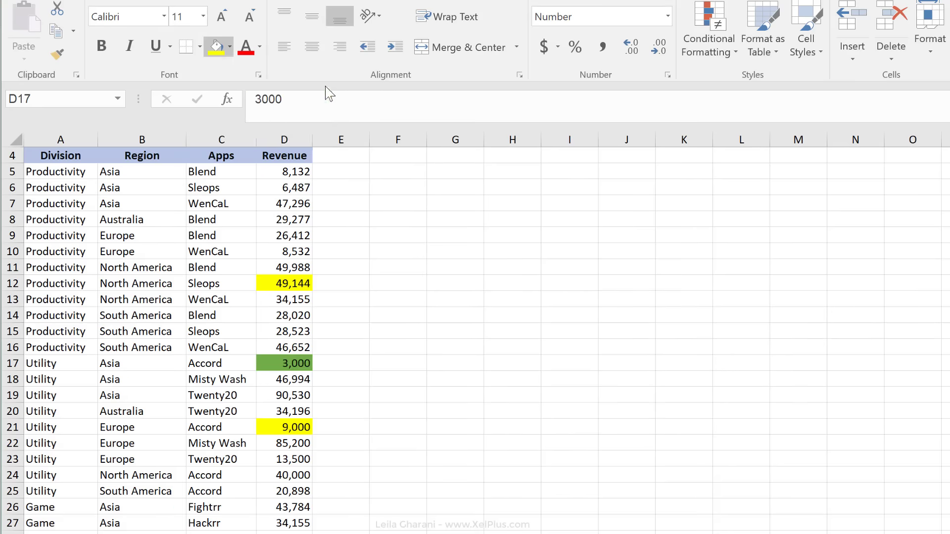
{"action": "left_click", "coordinate": [286, 523]}
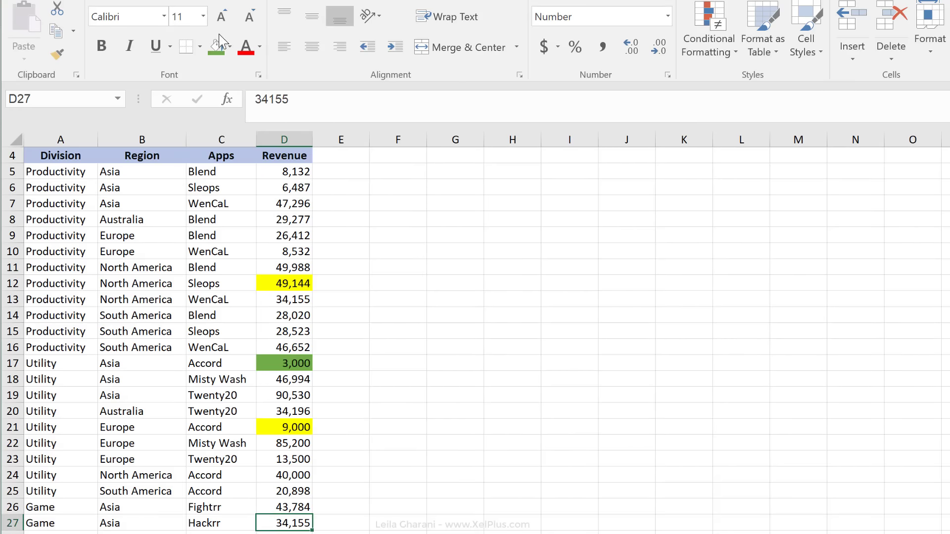
{"action": "left_click", "coordinate": [287, 267]}
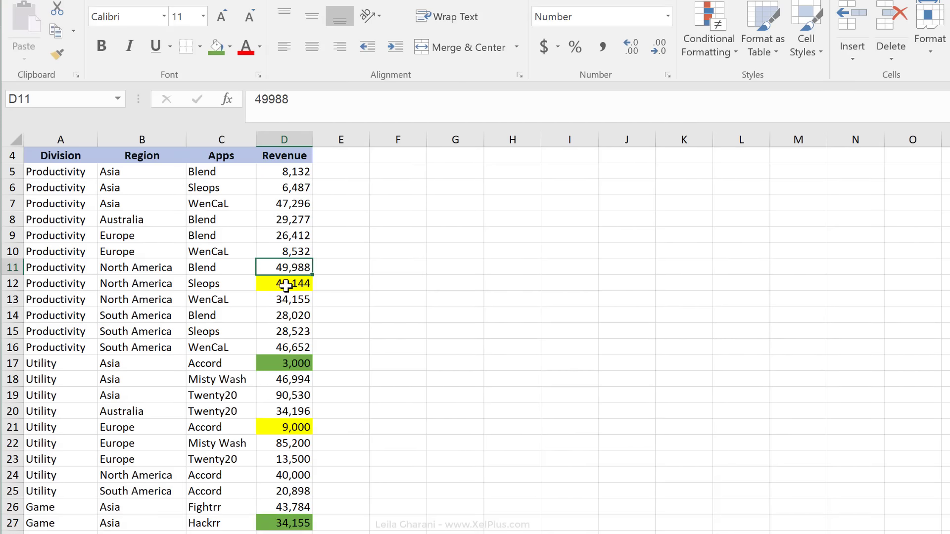
Step: Reopen the custom sort for the table and add a Revenue level directly beneath the Division level
{"action": "scroll", "coordinate": [279, 280], "scroll_direction": "up", "scroll_amount": 1}
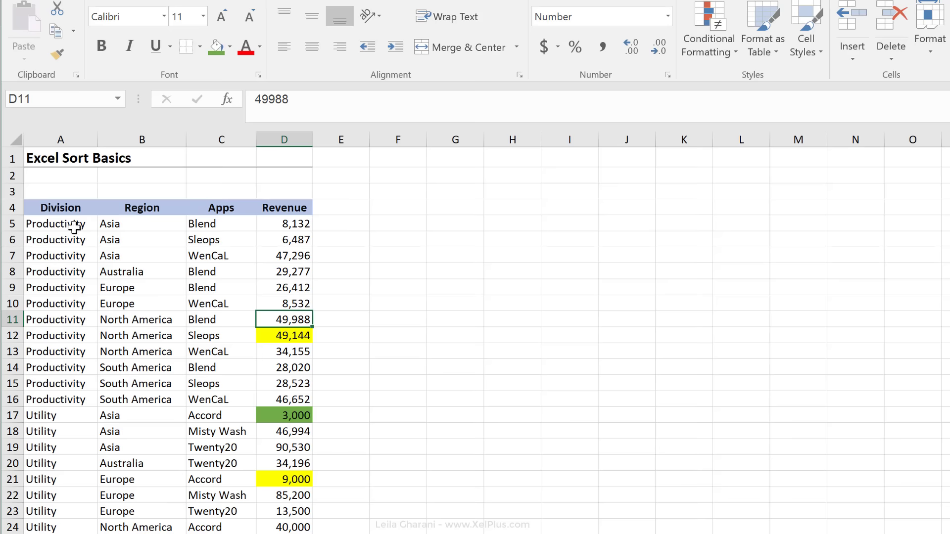
{"action": "left_click_drag", "start_coordinate": [74, 227], "coordinate": [229, 395]}
{"action": "right_click", "coordinate": [208, 336]}
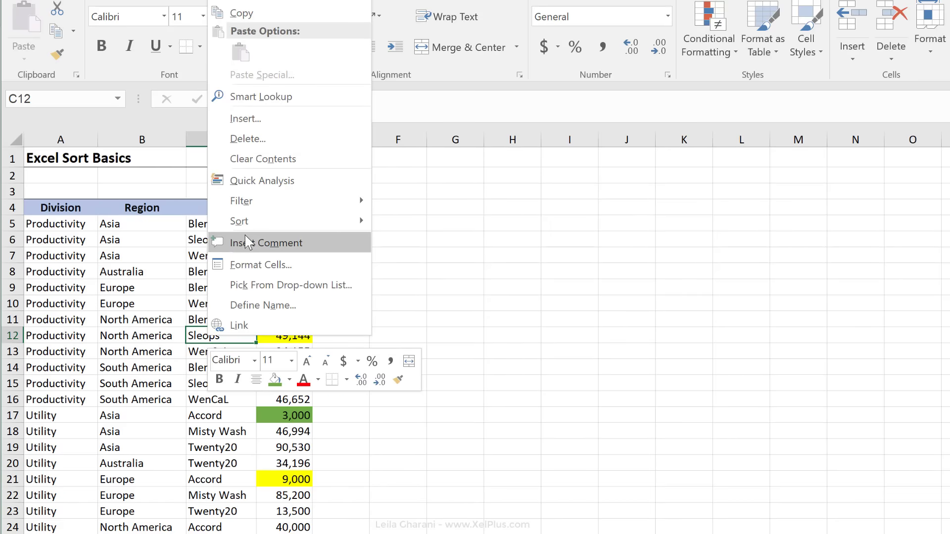
{"action": "mouse_move", "coordinate": [297, 221]}
{"action": "left_click", "coordinate": [473, 320]}
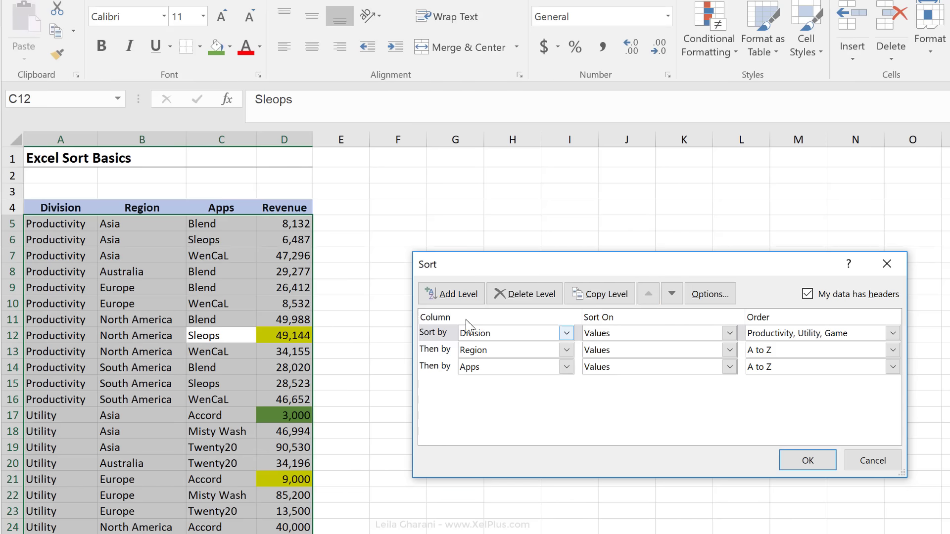
{"action": "left_click", "coordinate": [459, 295]}
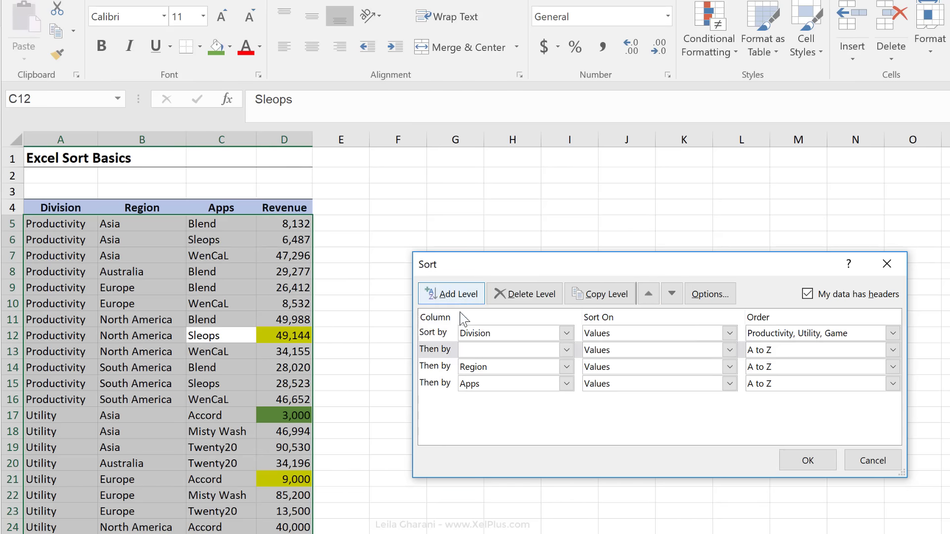
{"action": "left_click", "coordinate": [474, 351]}
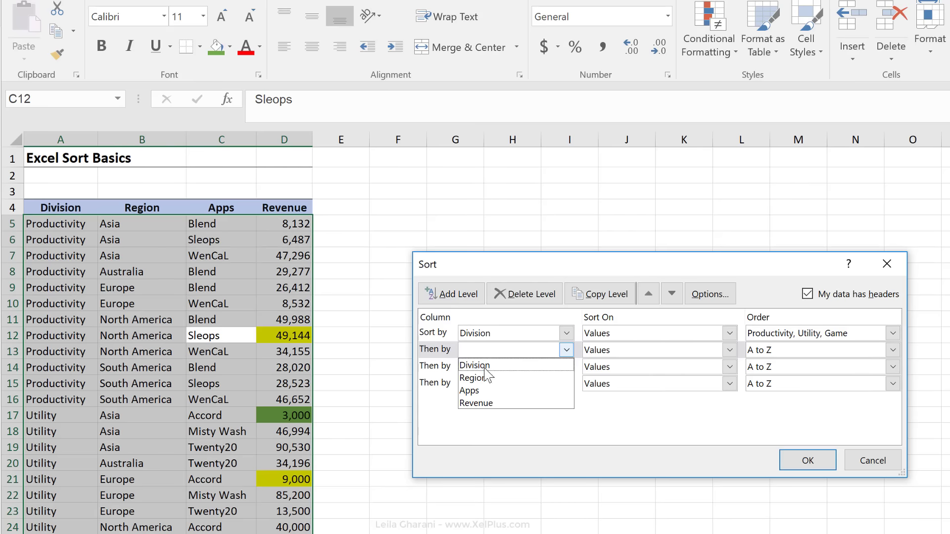
{"action": "left_click", "coordinate": [495, 403]}
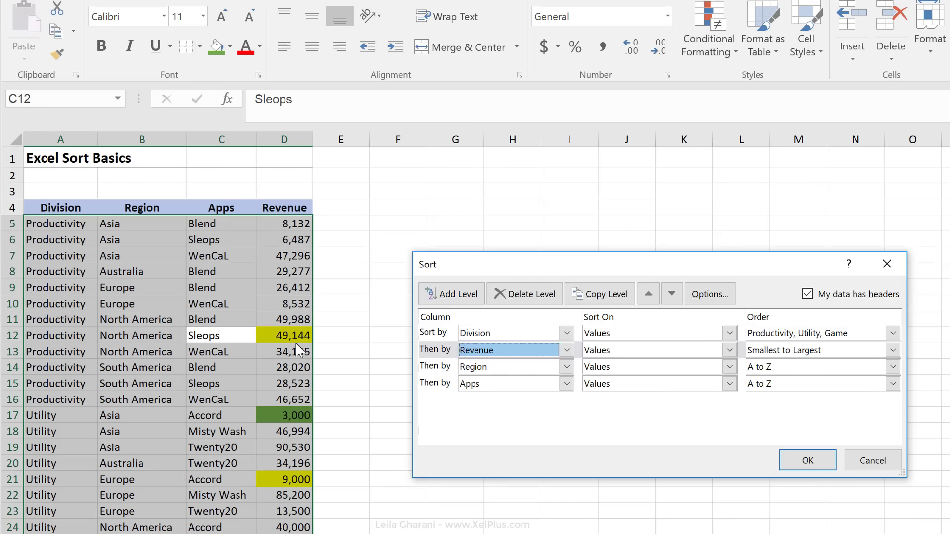
Step: Set the Revenue level to sort on Cell Color with yellow On Top, and move it above the Division level
{"action": "left_click", "coordinate": [632, 350]}
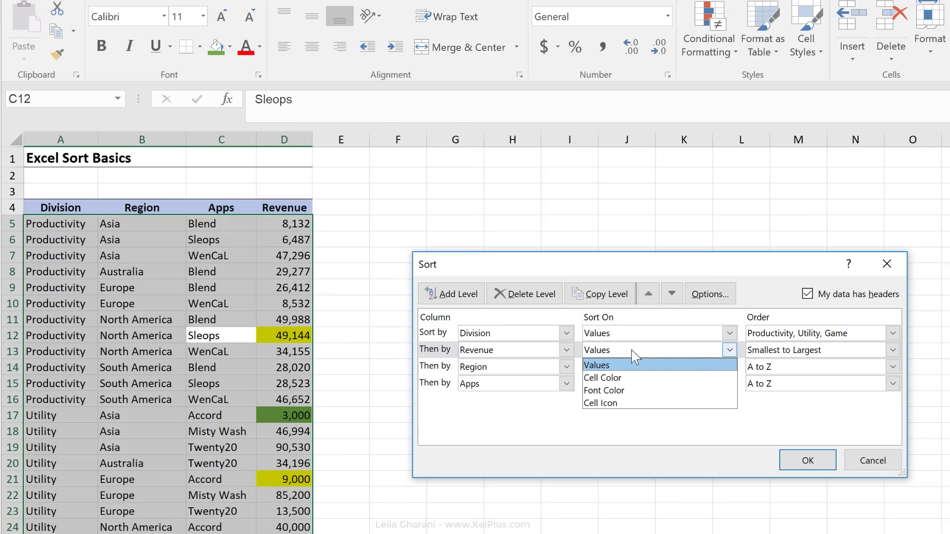
{"action": "left_click", "coordinate": [626, 379]}
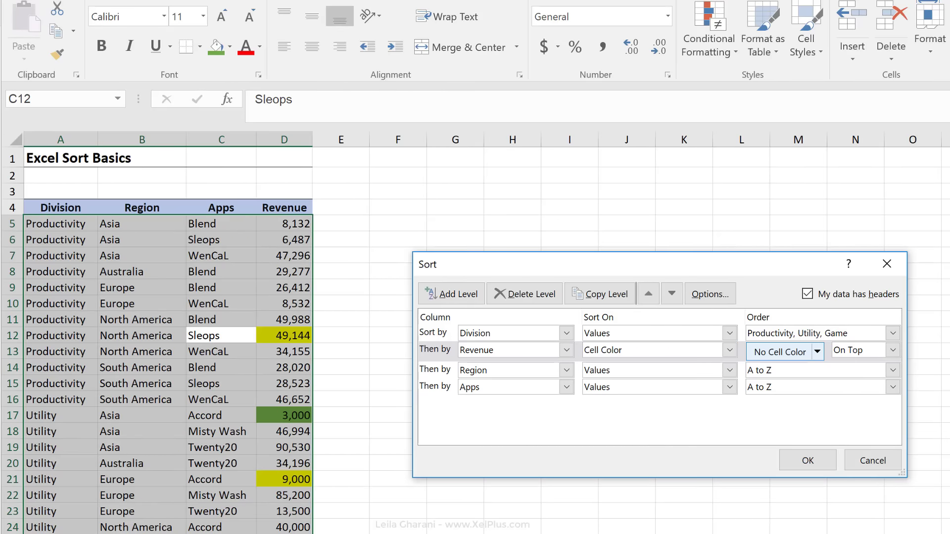
{"action": "left_click", "coordinate": [818, 352]}
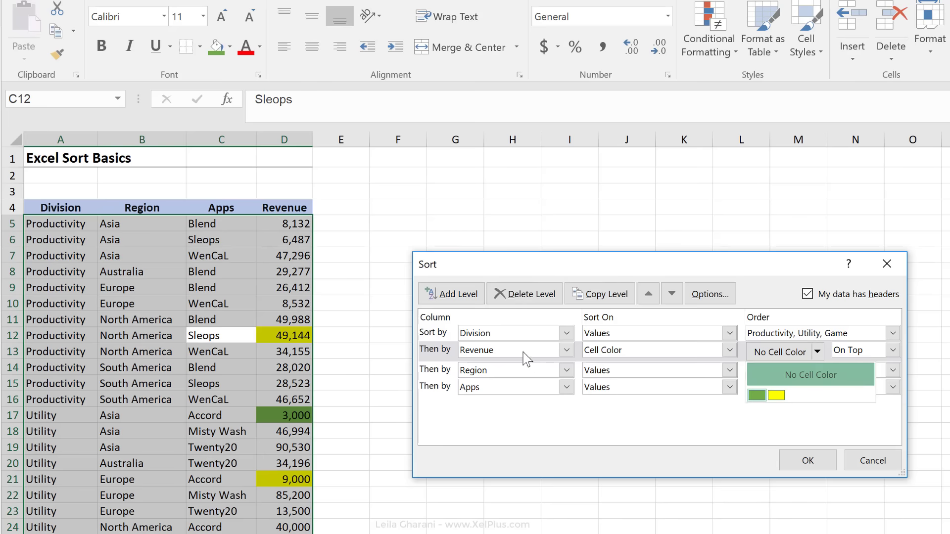
{"action": "left_click", "coordinate": [783, 397]}
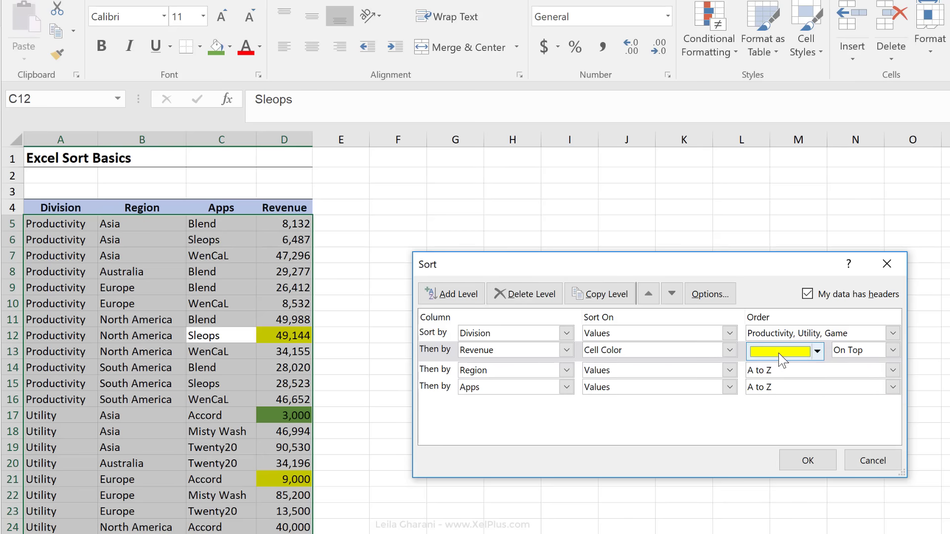
{"action": "left_click", "coordinate": [451, 349]}
{"action": "left_click", "coordinate": [648, 294]}
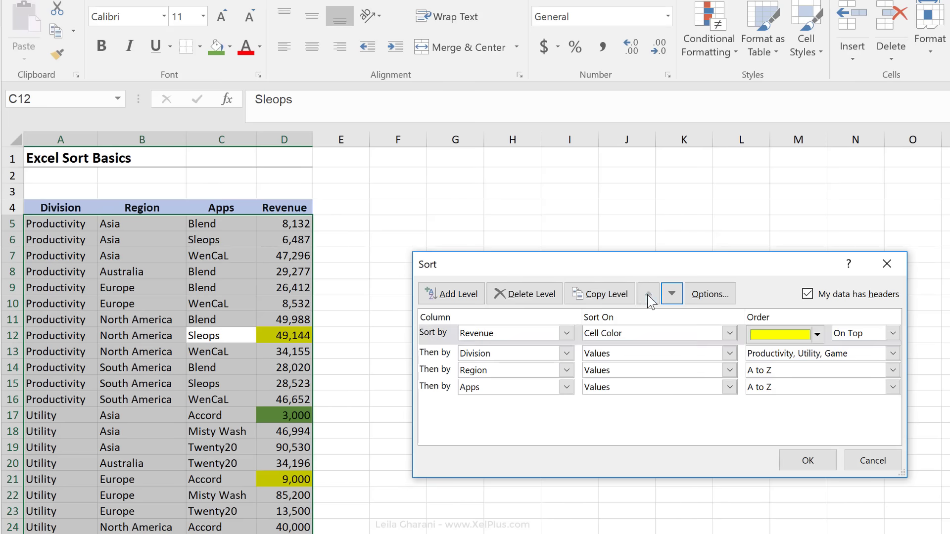
Step: Add a second Revenue level on Cell Color with green On Top, beneath the yellow level, and apply the sort
{"action": "left_click", "coordinate": [451, 294]}
{"action": "left_click", "coordinate": [567, 354]}
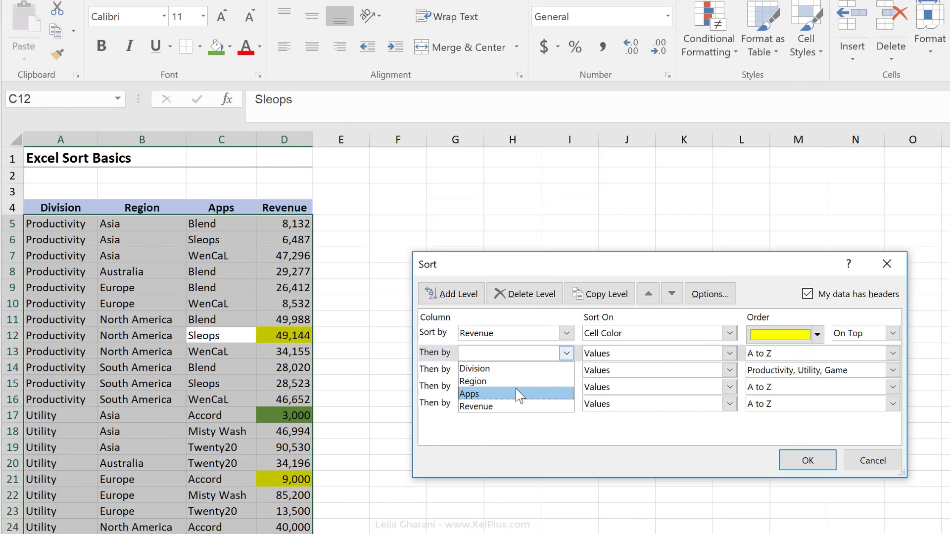
{"action": "left_click", "coordinate": [514, 405]}
{"action": "left_click", "coordinate": [612, 354]}
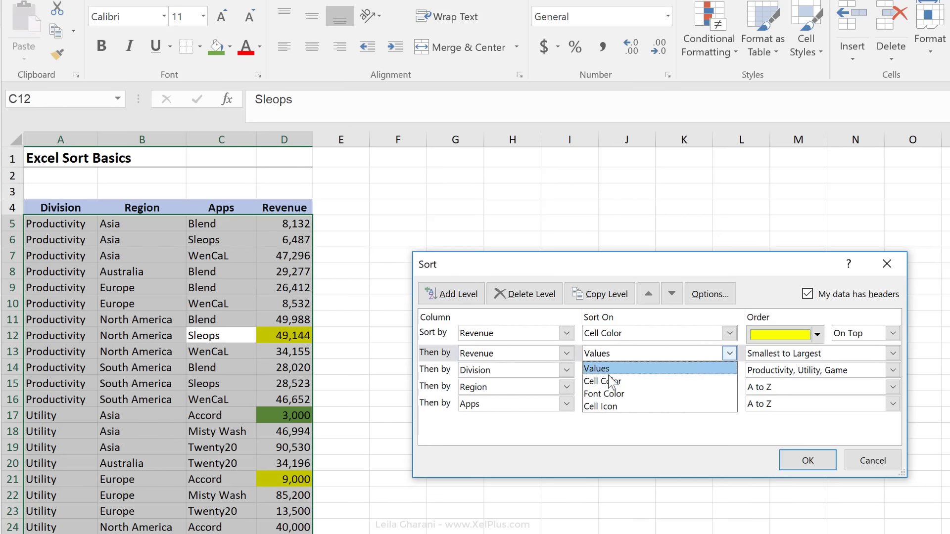
{"action": "left_click", "coordinate": [610, 382]}
{"action": "left_click", "coordinate": [765, 363]}
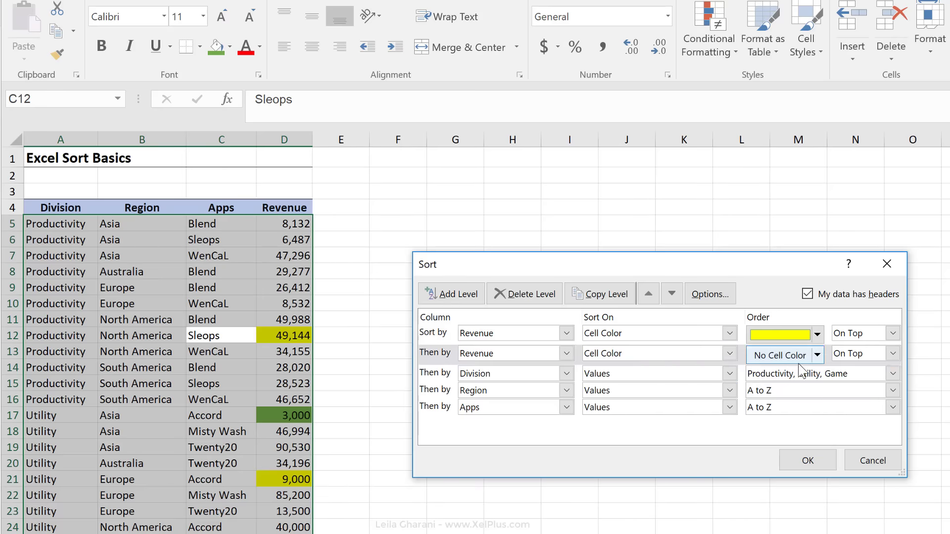
{"action": "left_click", "coordinate": [817, 355]}
{"action": "left_click", "coordinate": [762, 402]}
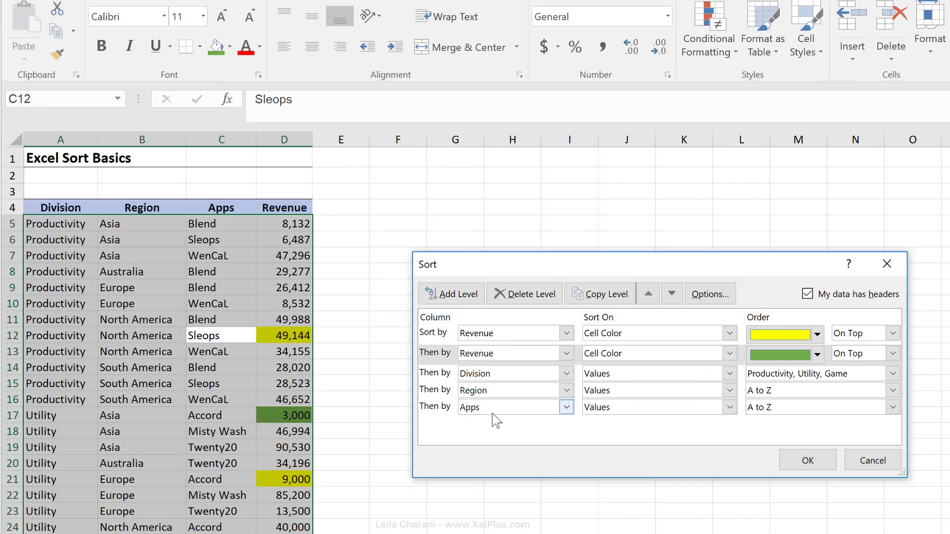
{"action": "left_click", "coordinate": [812, 463]}
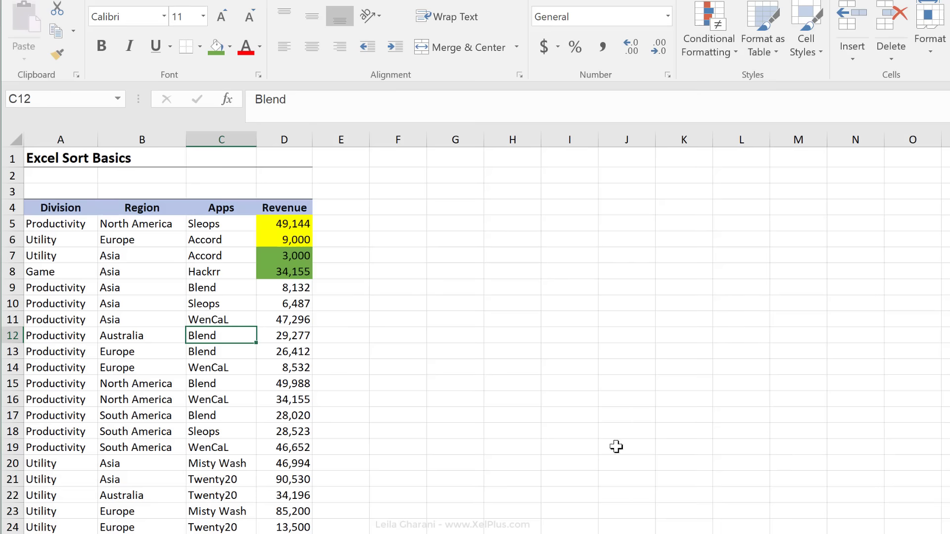
Step: Review the order of the yellow and green Revenue cells and of the uncolored Productivity rows below them
{"action": "left_click_drag", "start_coordinate": [279, 229], "coordinate": [294, 241]}
{"action": "left_click", "coordinate": [279, 261]}
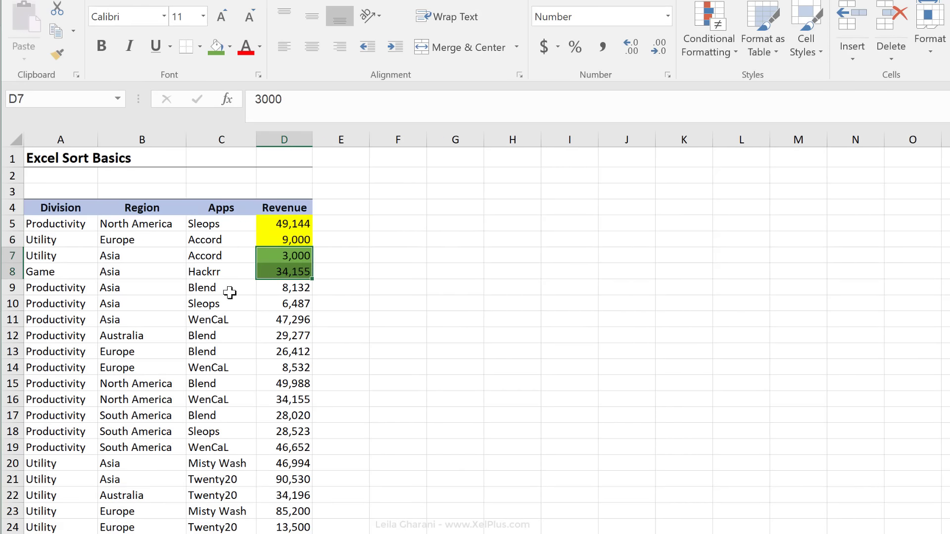
{"action": "left_click_drag", "start_coordinate": [230, 292], "coordinate": [57, 321]}
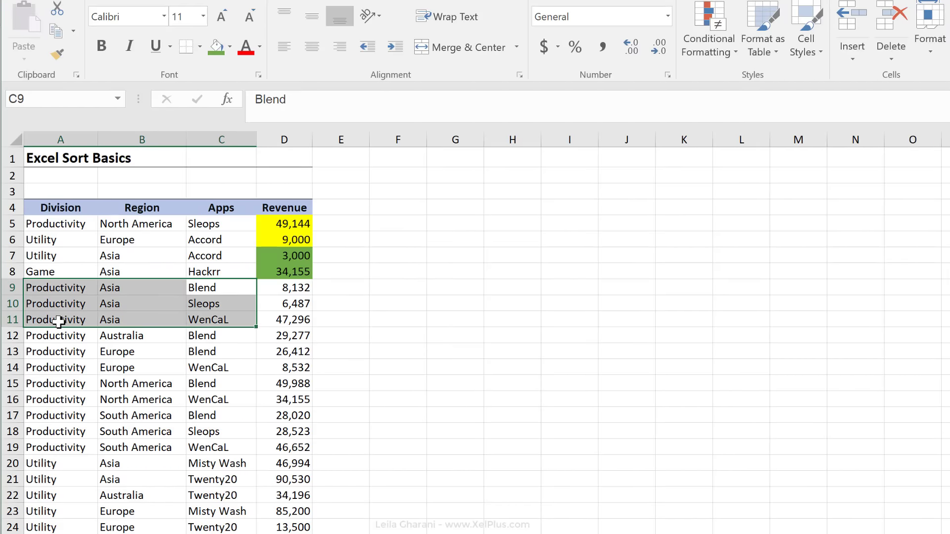
{"action": "left_click", "coordinate": [58, 322]}
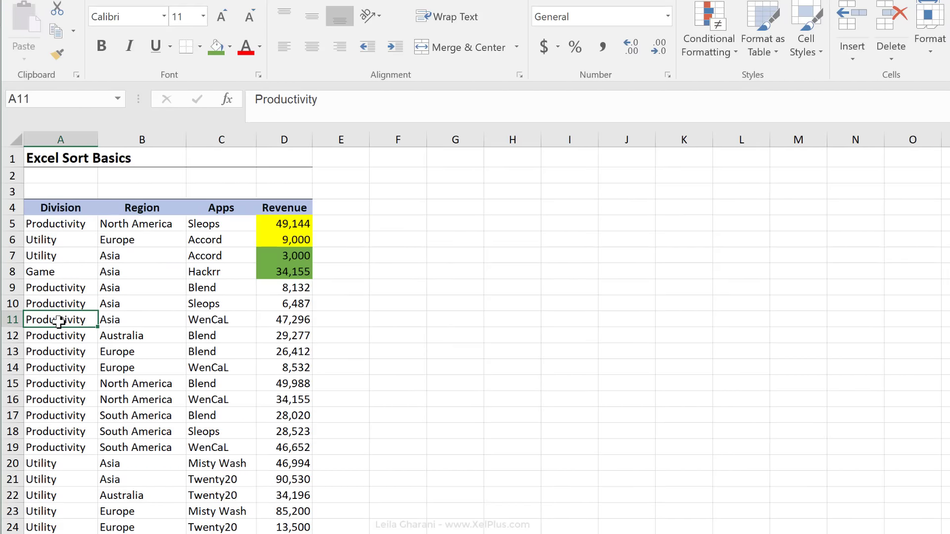
Step: Apply a conditional formatting icon set of red, yellow and green flags to all the Revenue values, keeping the 67 and 33 percent thresholds
{"action": "left_click", "coordinate": [297, 227]}
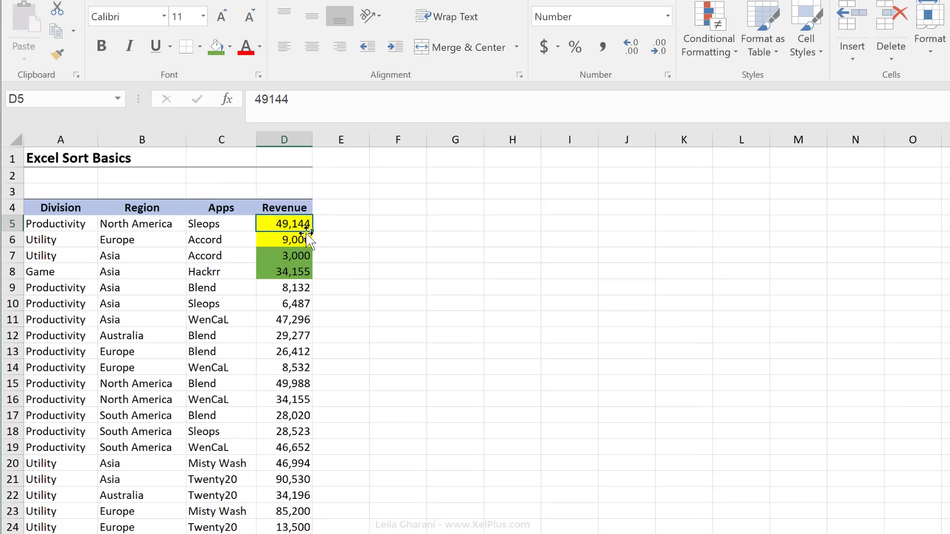
{"action": "double_click", "coordinate": [307, 233], "text": "shift"}
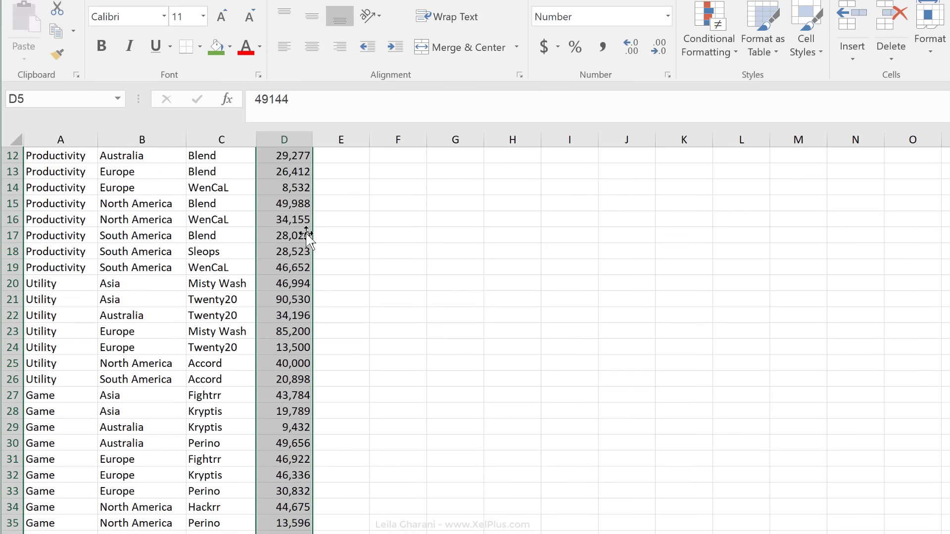
{"action": "scroll", "coordinate": [307, 232], "scroll_direction": "up", "scroll_amount": 4}
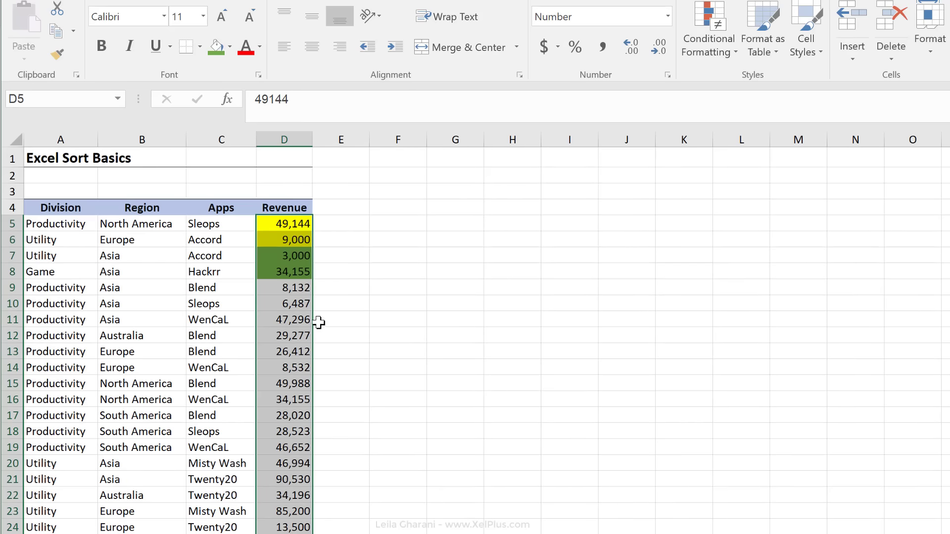
{"action": "left_click", "coordinate": [709, 58]}
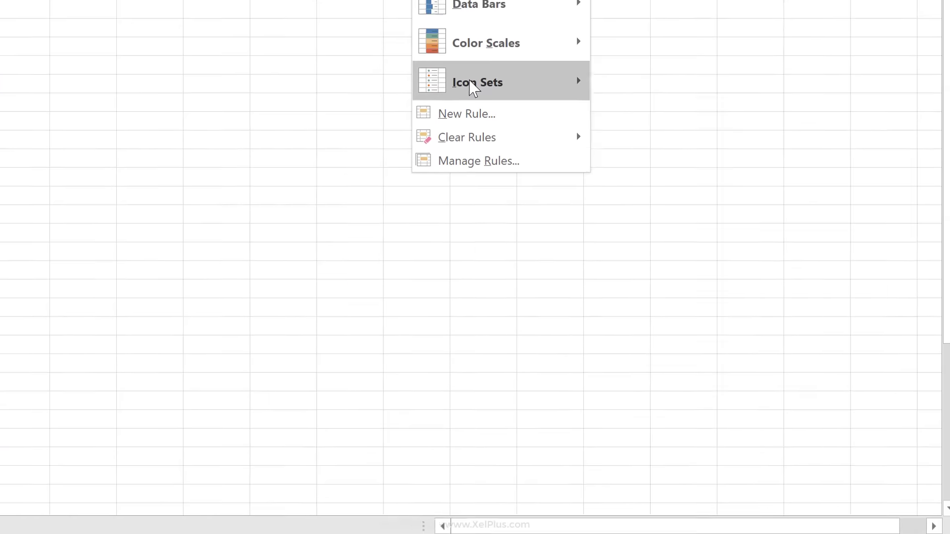
{"action": "mouse_move", "coordinate": [730, 221]}
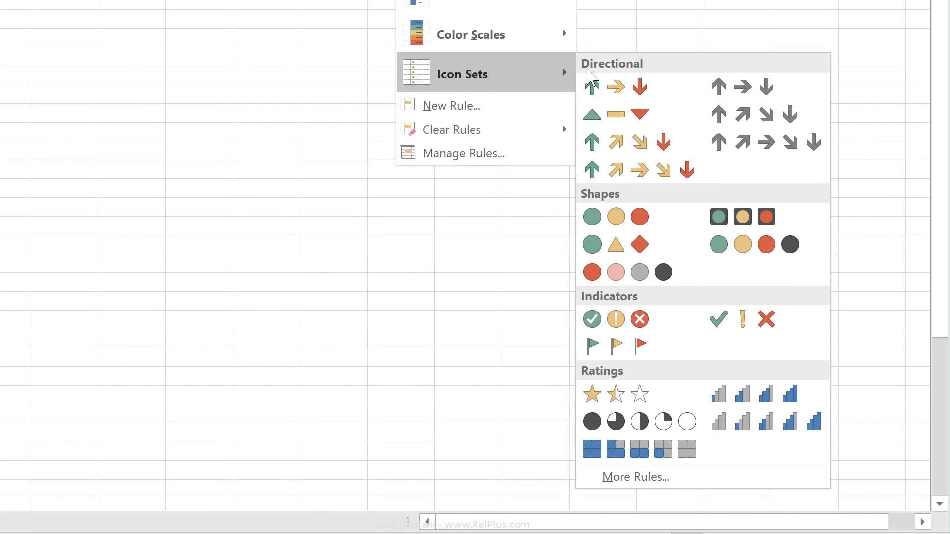
{"action": "left_click", "coordinate": [631, 478]}
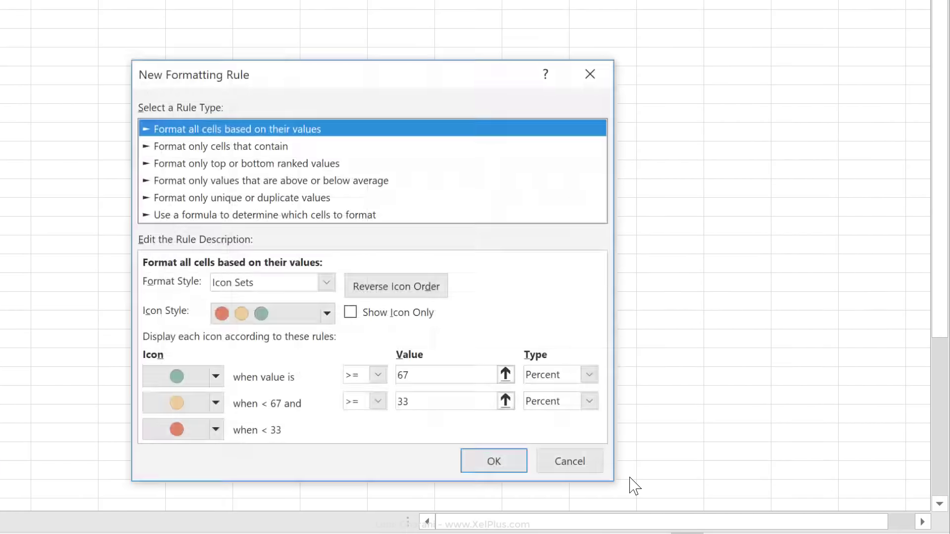
{"action": "left_click", "coordinate": [326, 315]}
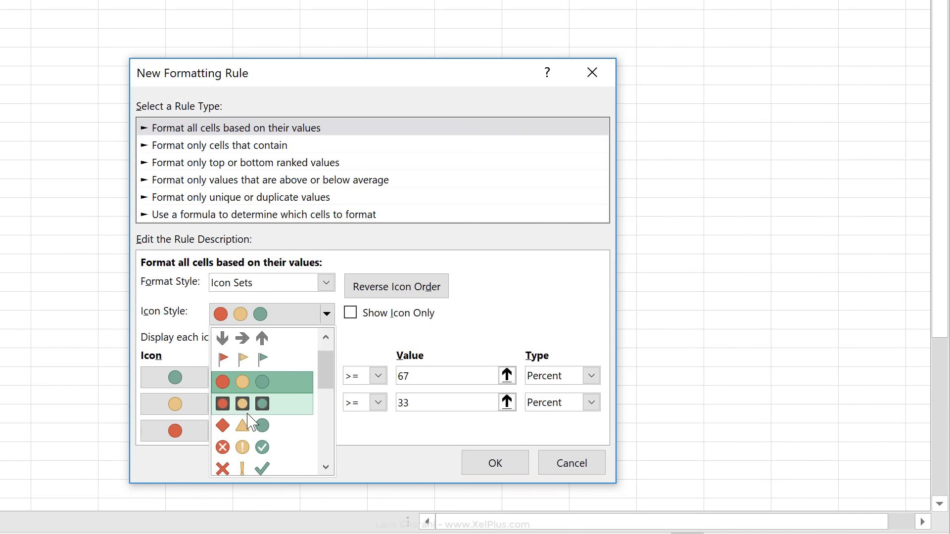
{"action": "left_click", "coordinate": [277, 375]}
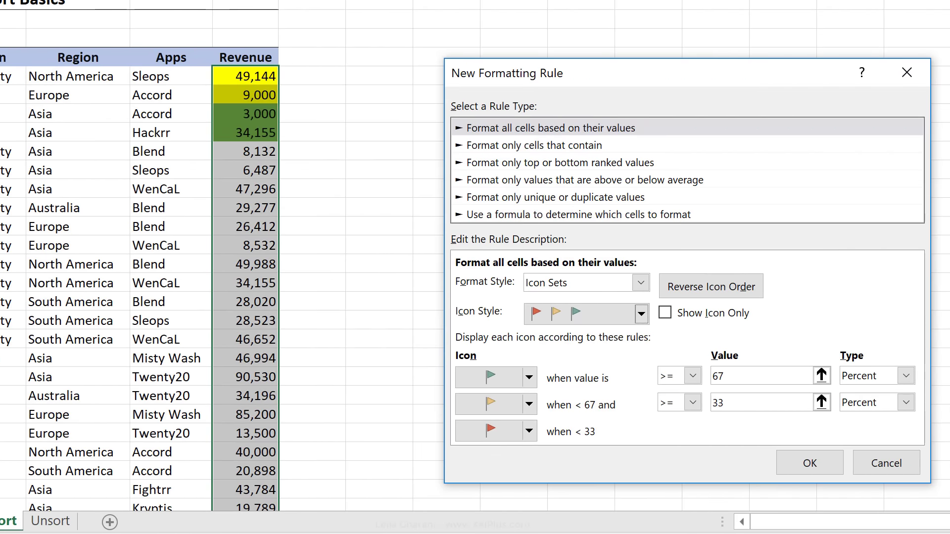
{"action": "left_click", "coordinate": [821, 462]}
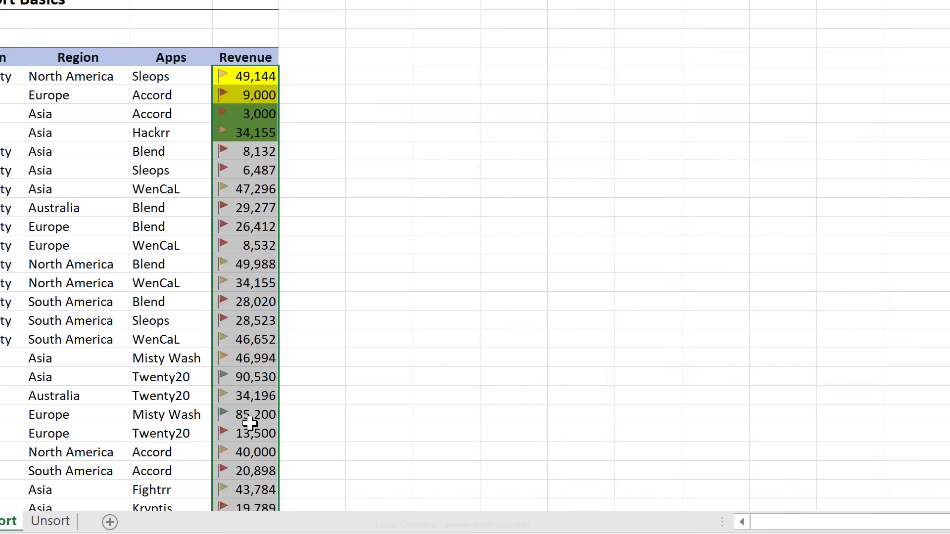
{"action": "left_click", "coordinate": [251, 344]}
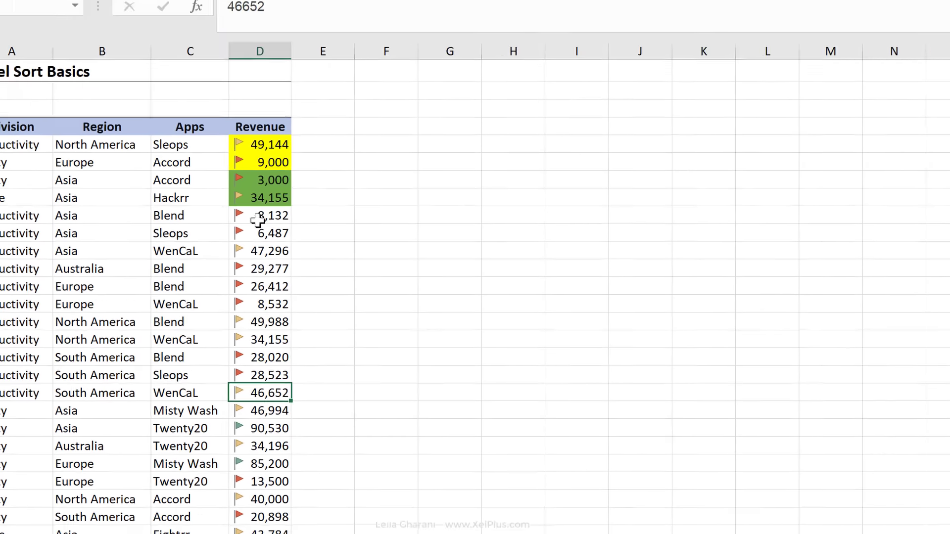
Step: Reopen the custom sort for the table and delete the Division, Region and Apps levels
{"action": "left_click", "coordinate": [258, 221]}
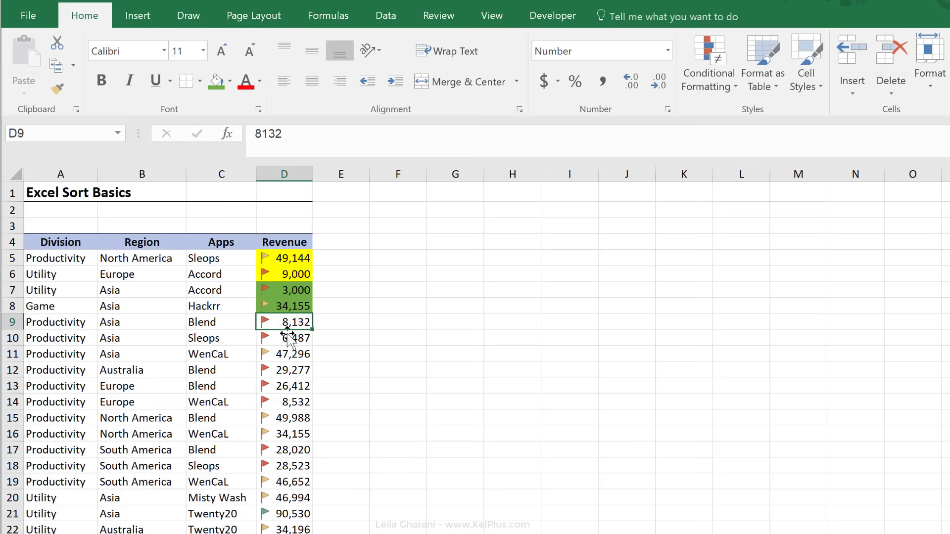
{"action": "right_click", "coordinate": [288, 325]}
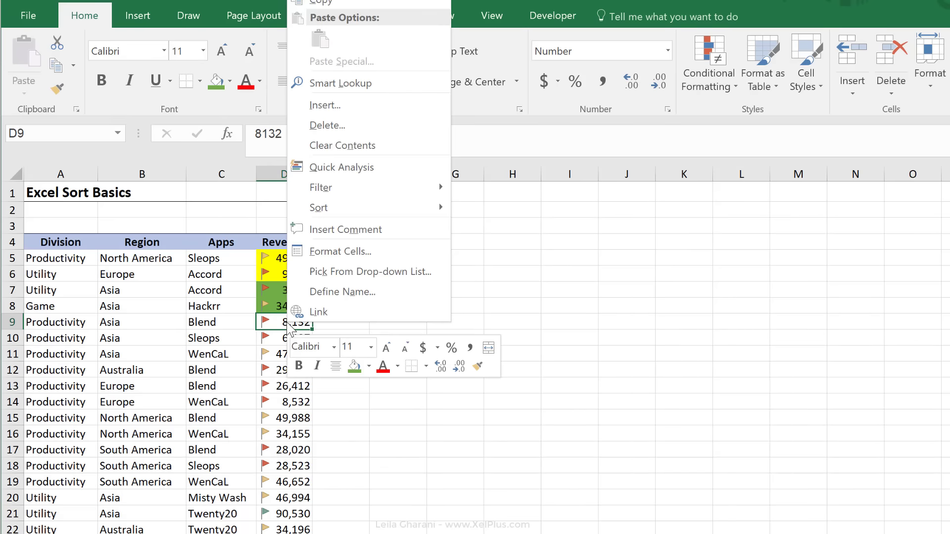
{"action": "mouse_move", "coordinate": [327, 208]}
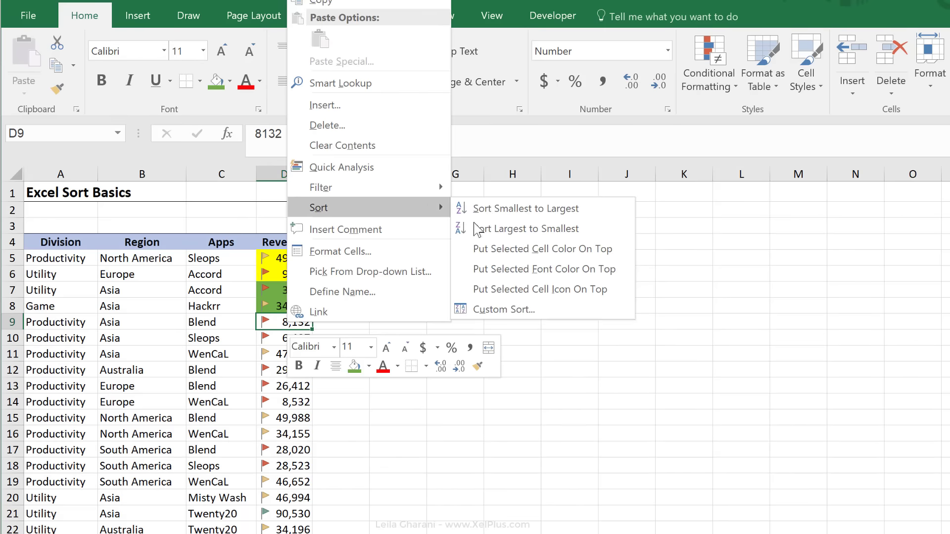
{"action": "left_click", "coordinate": [510, 309]}
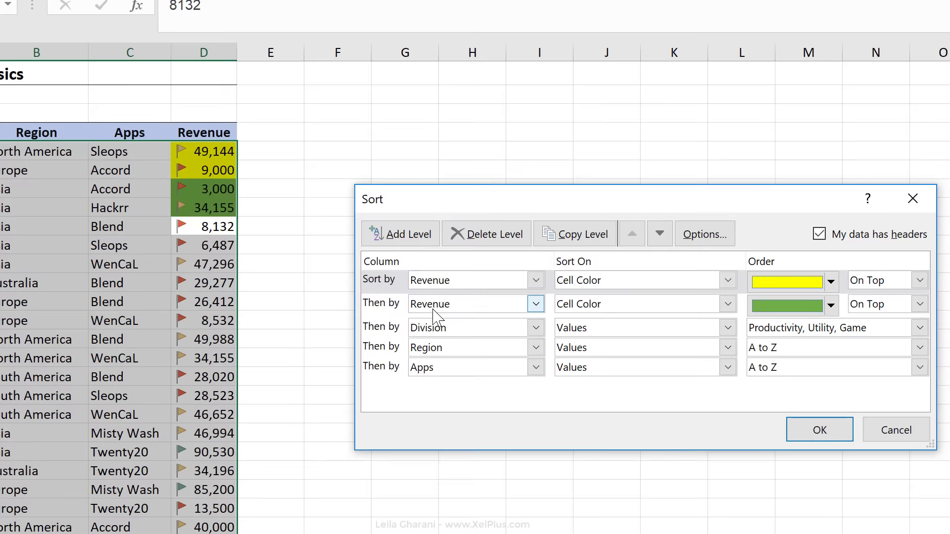
{"action": "left_click", "coordinate": [387, 329]}
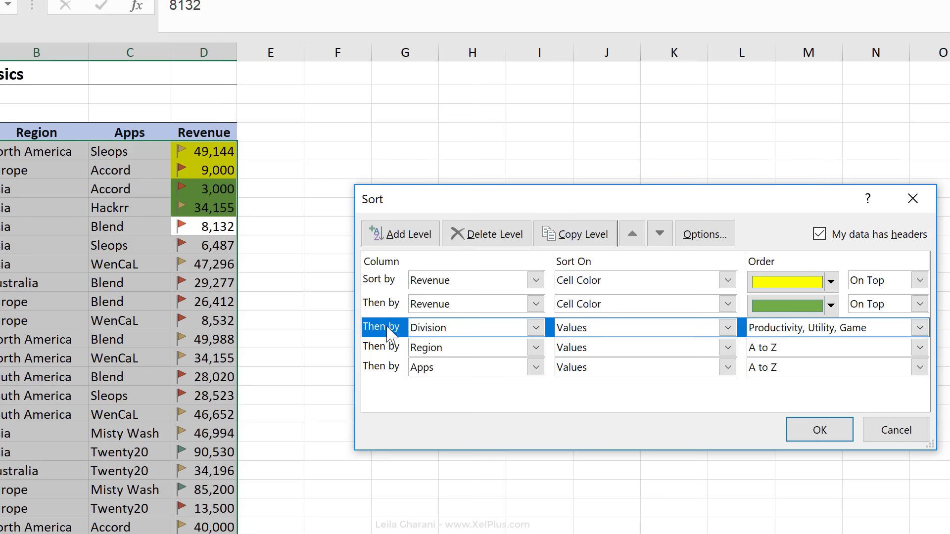
{"action": "left_click", "coordinate": [497, 237]}
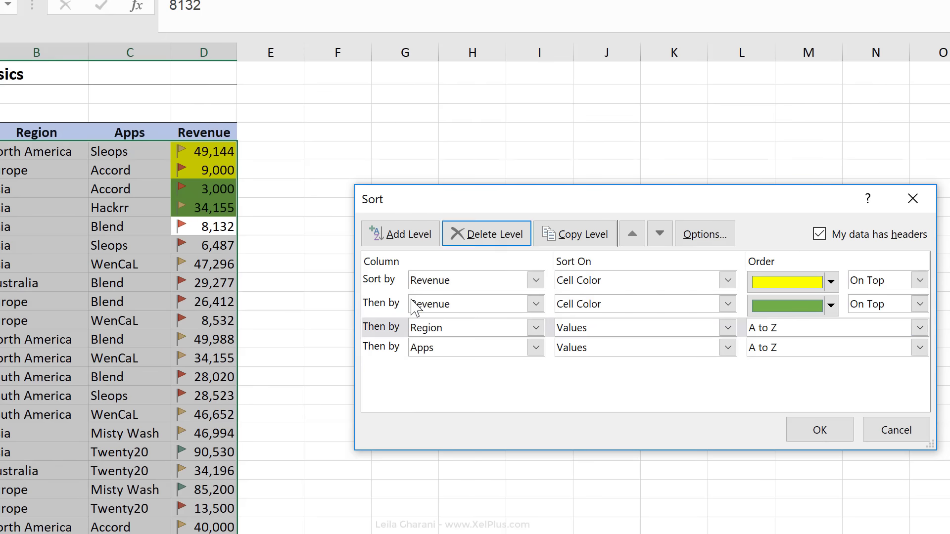
{"action": "left_click", "coordinate": [385, 335]}
{"action": "left_click", "coordinate": [471, 233]}
{"action": "left_click", "coordinate": [500, 233]}
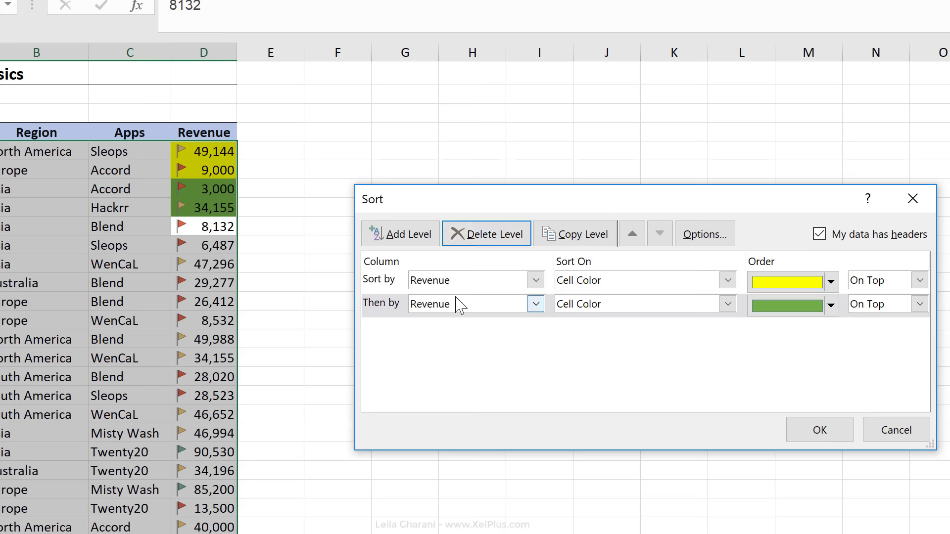
Step: Add a Revenue level sorted on Cell Icon with the green flag On Top, beneath the green cell color level
{"action": "left_click", "coordinate": [410, 236]}
{"action": "left_click", "coordinate": [535, 328]}
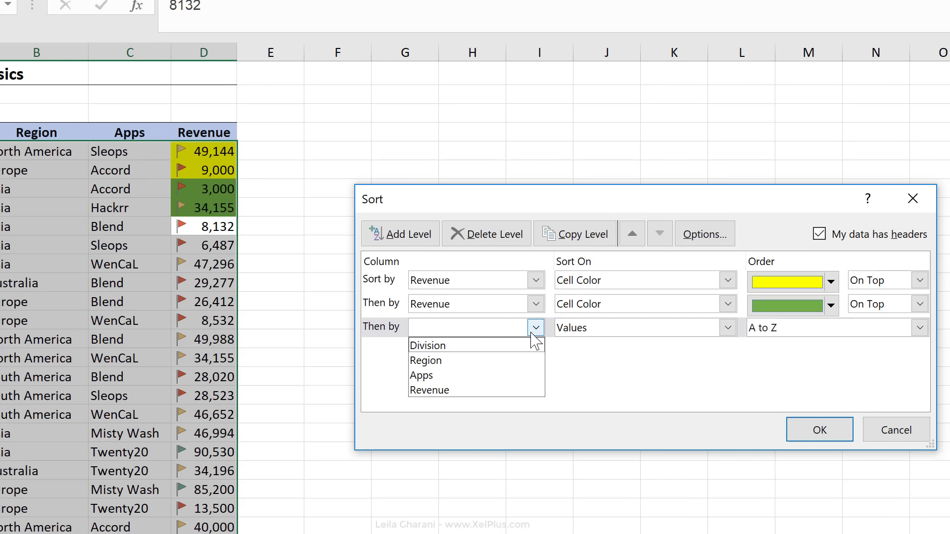
{"action": "left_click", "coordinate": [488, 396]}
{"action": "left_click", "coordinate": [728, 330]}
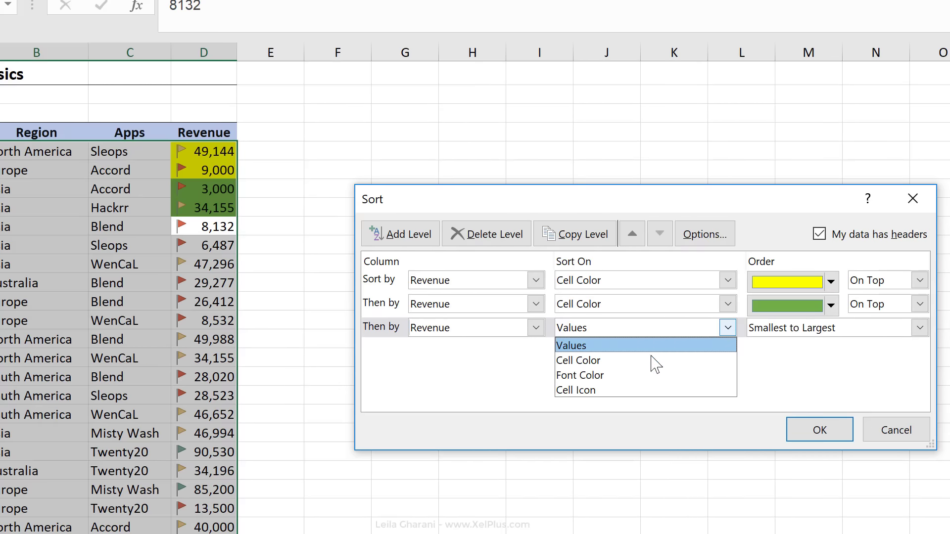
{"action": "left_click", "coordinate": [598, 391]}
{"action": "left_click", "coordinate": [831, 329]}
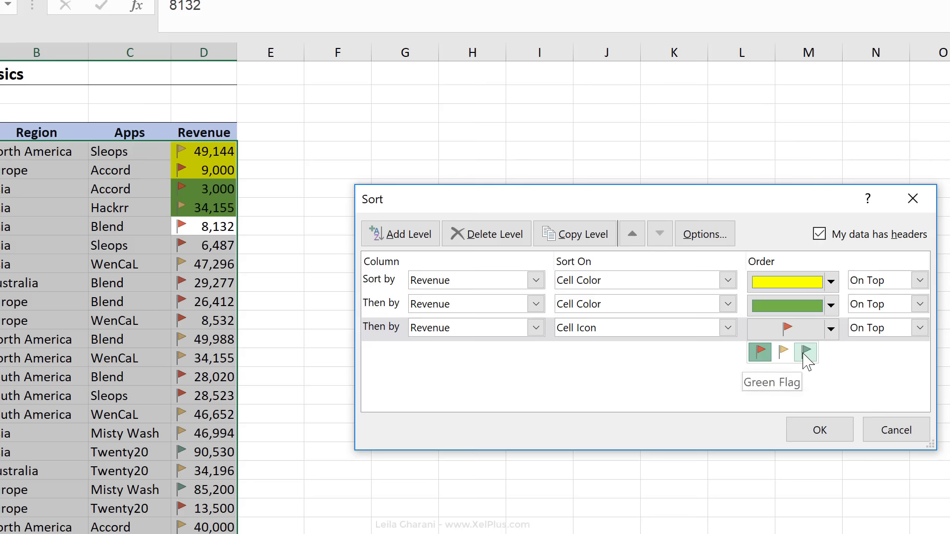
{"action": "left_click", "coordinate": [804, 353]}
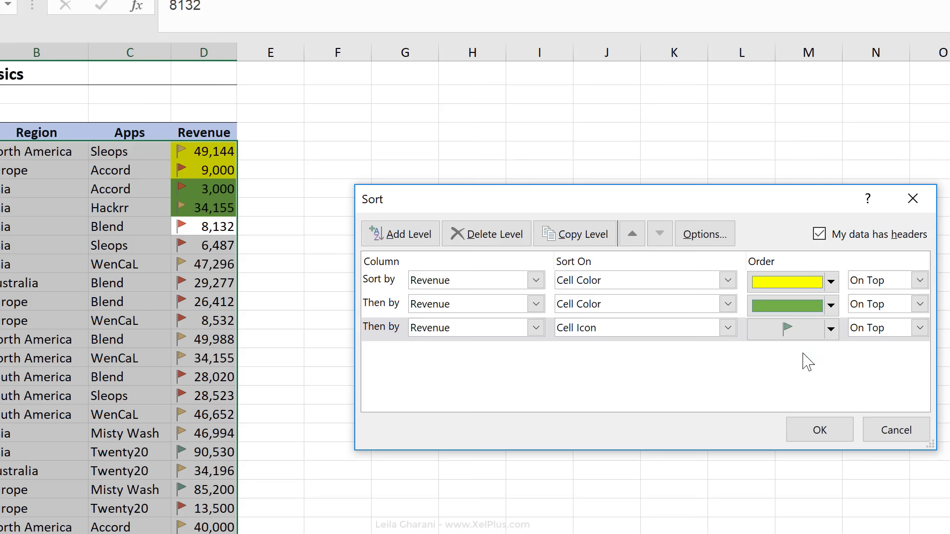
Step: Add another Revenue level sorted on Cell Icon with the red flag On Top, and apply the sort
{"action": "left_click", "coordinate": [418, 240]}
{"action": "left_click", "coordinate": [535, 351]}
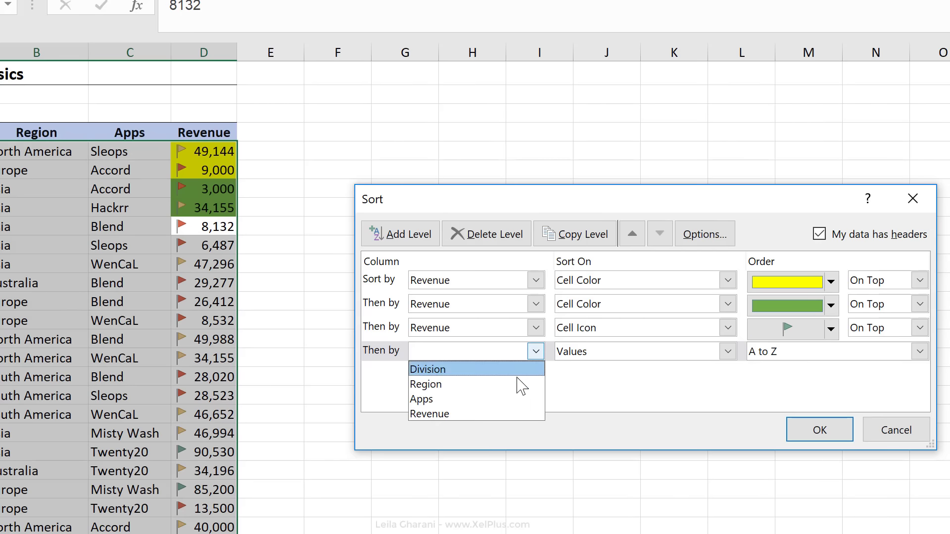
{"action": "left_click", "coordinate": [505, 415]}
{"action": "left_click", "coordinate": [638, 352]}
{"action": "left_click", "coordinate": [617, 415]}
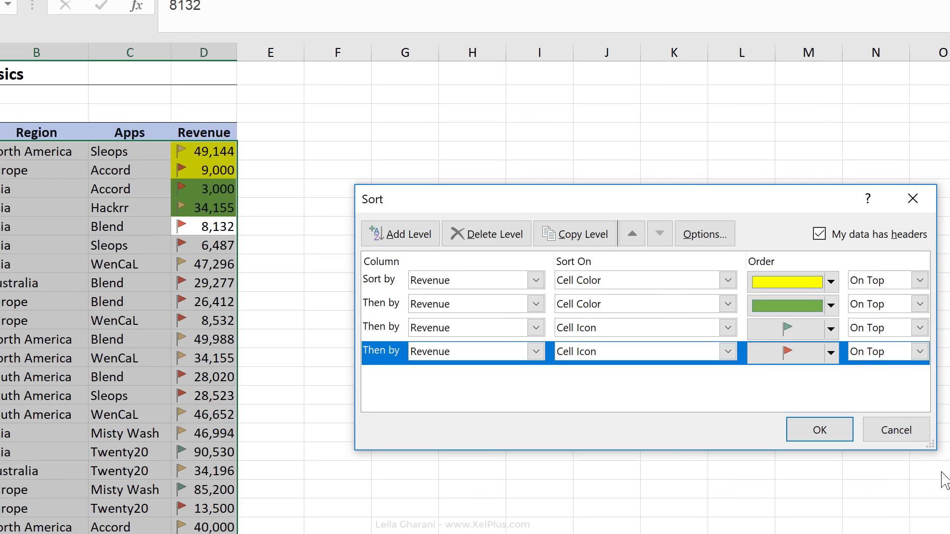
{"action": "left_click", "coordinate": [819, 430]}
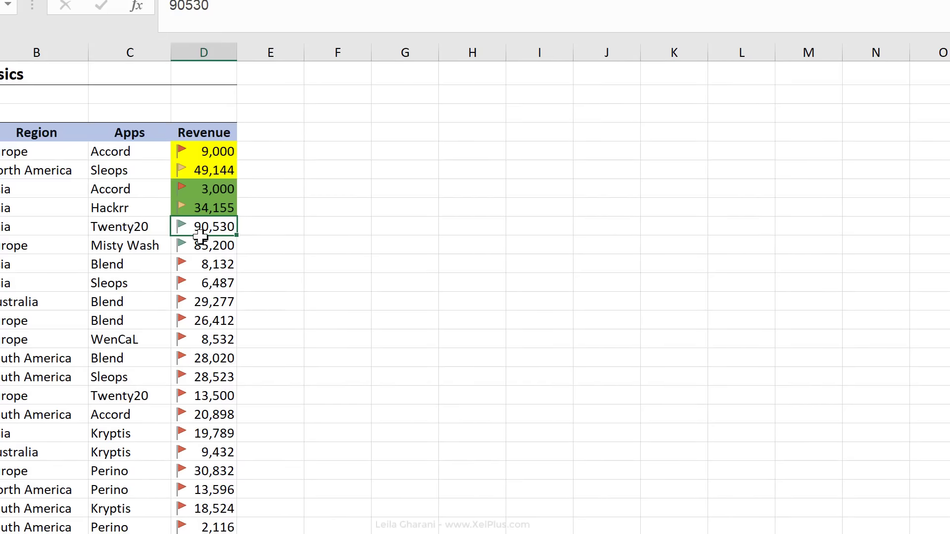
Step: Review the order of the colored Revenue rows and of the green-, red- and yellow-flagged rows below them
{"action": "left_click_drag", "start_coordinate": [211, 151], "coordinate": [136, 210]}
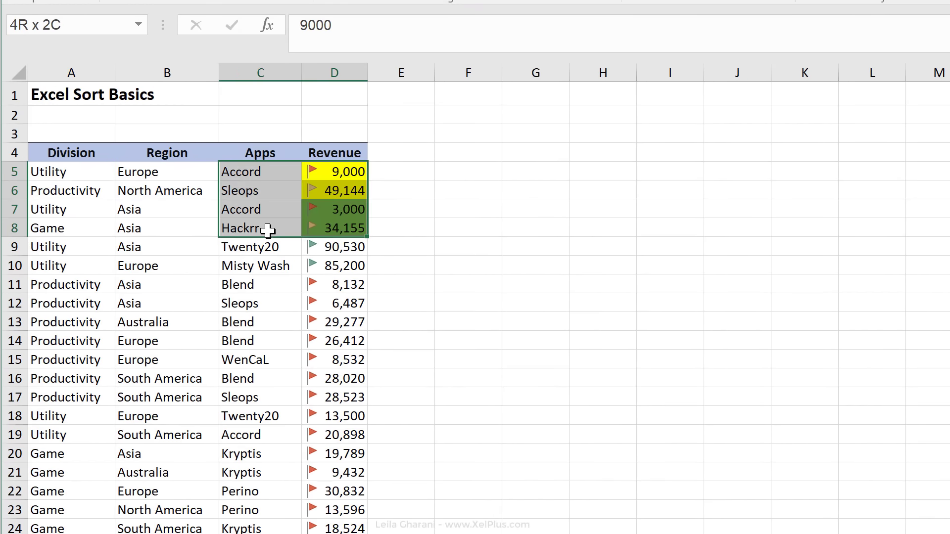
{"action": "left_click_drag", "start_coordinate": [268, 230], "coordinate": [269, 232]}
{"action": "left_click_drag", "start_coordinate": [341, 248], "coordinate": [342, 267]}
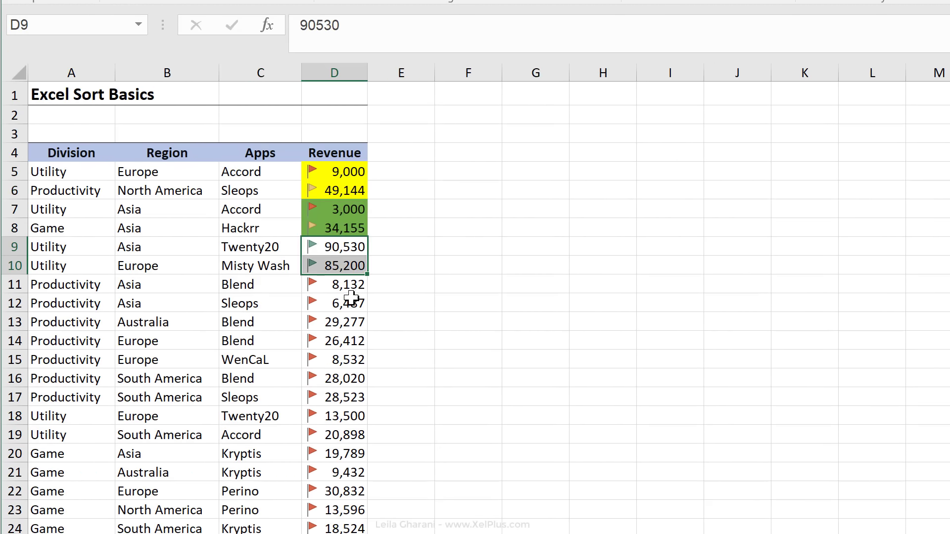
{"action": "scroll", "coordinate": [342, 480], "scroll_direction": "down", "scroll_amount": 5}
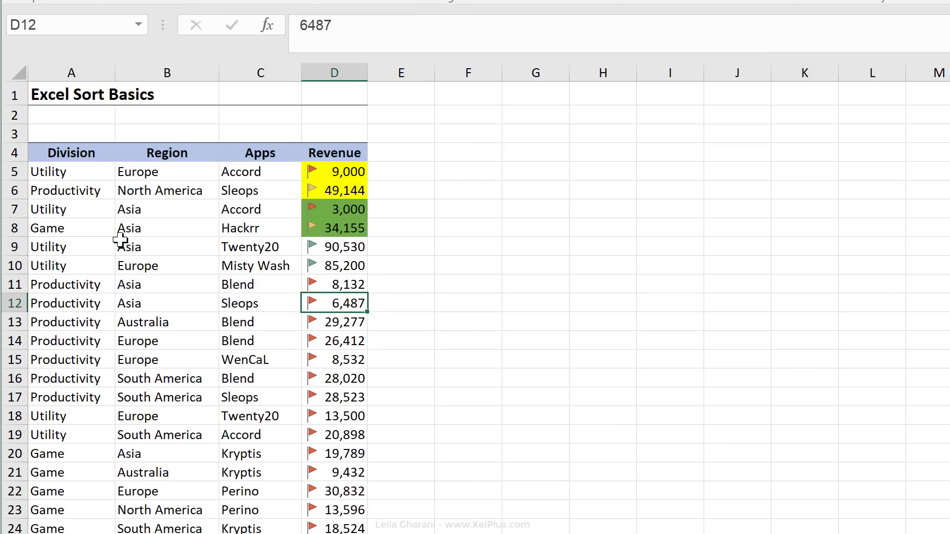
{"action": "left_click", "coordinate": [92, 174]}
{"action": "left_click_drag", "start_coordinate": [92, 173], "coordinate": [338, 174]}
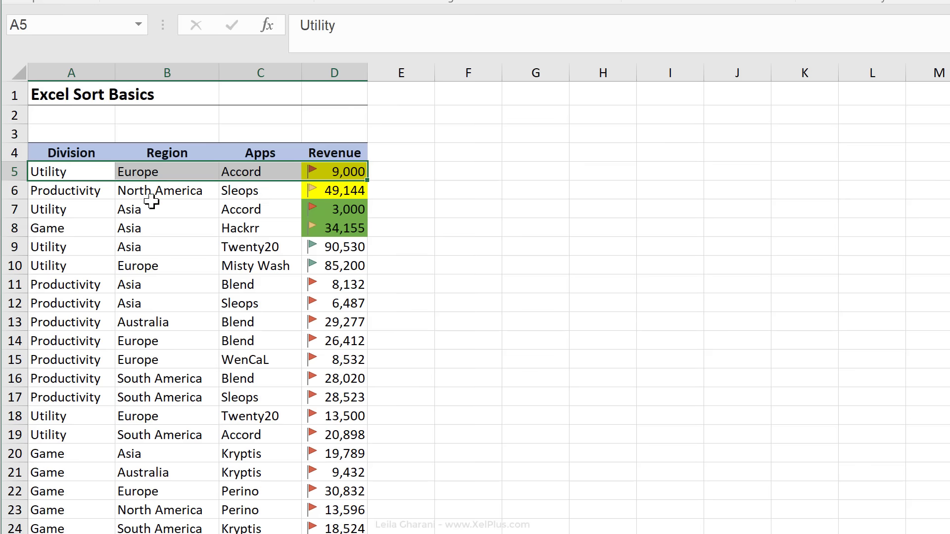
{"action": "left_click", "coordinate": [159, 395]}
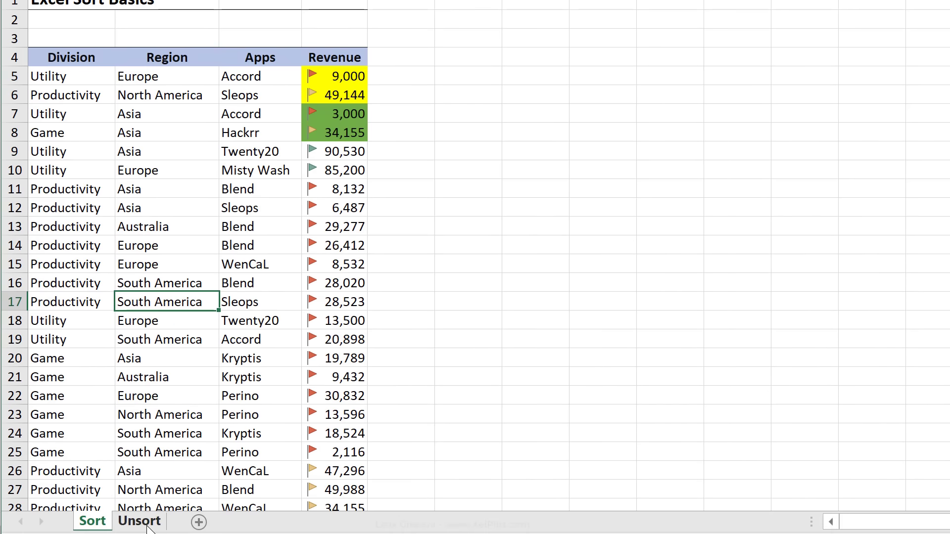
Step: On the Unsort sheet, shift the whole table one column over so it starts at B4, and enter the header # in A4
{"action": "left_click", "coordinate": [147, 528]}
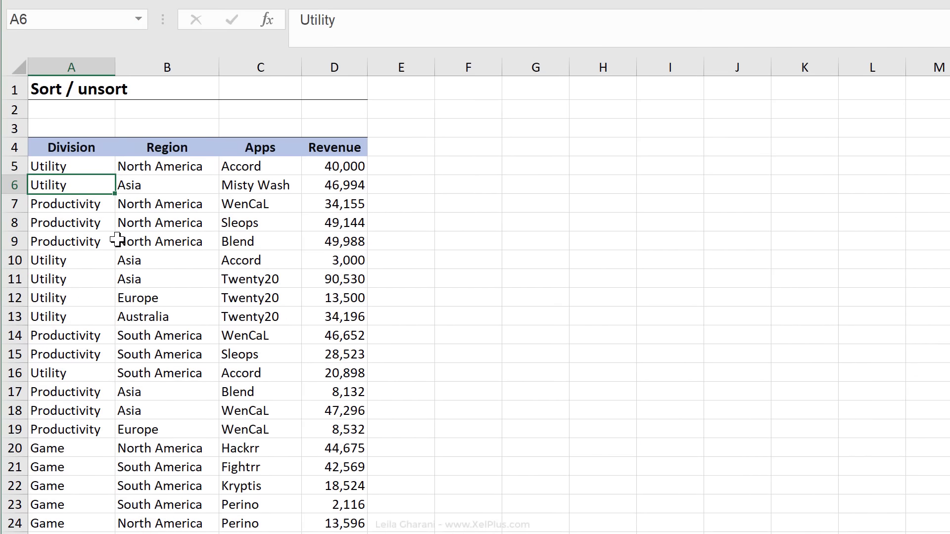
{"action": "left_click_drag", "start_coordinate": [74, 152], "coordinate": [321, 440]}
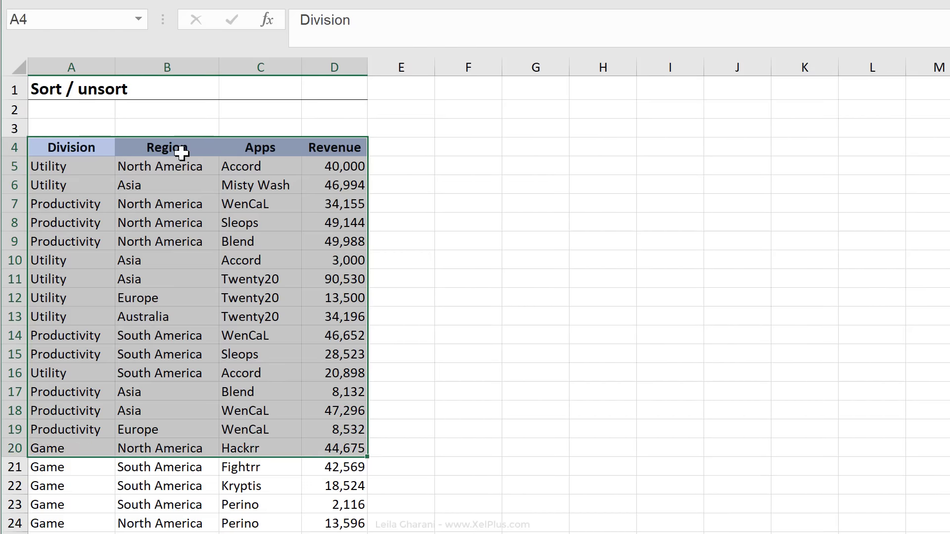
{"action": "key", "text": "ctrl+shift+Down"}
{"action": "key", "text": "ctrl+c"}
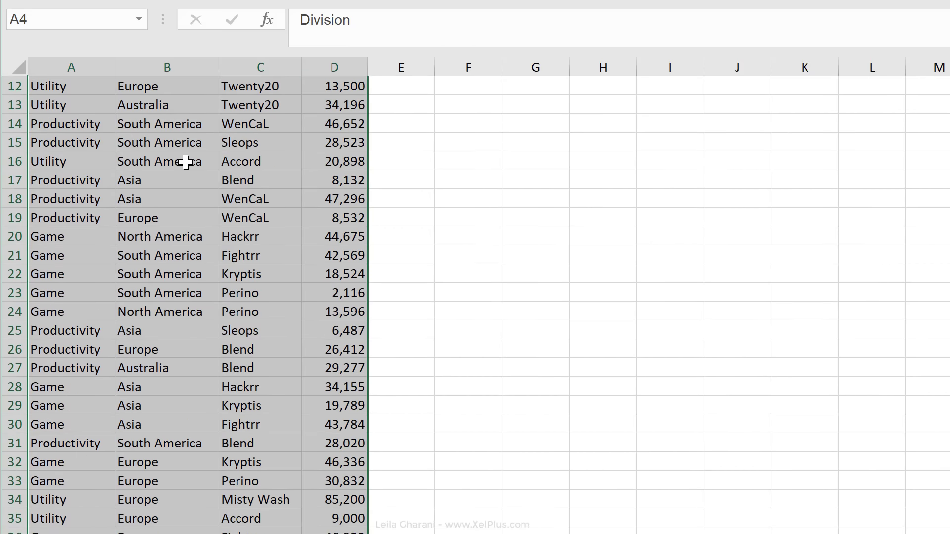
{"action": "key", "text": "Right"}
{"action": "key", "text": "ctrl+v"}
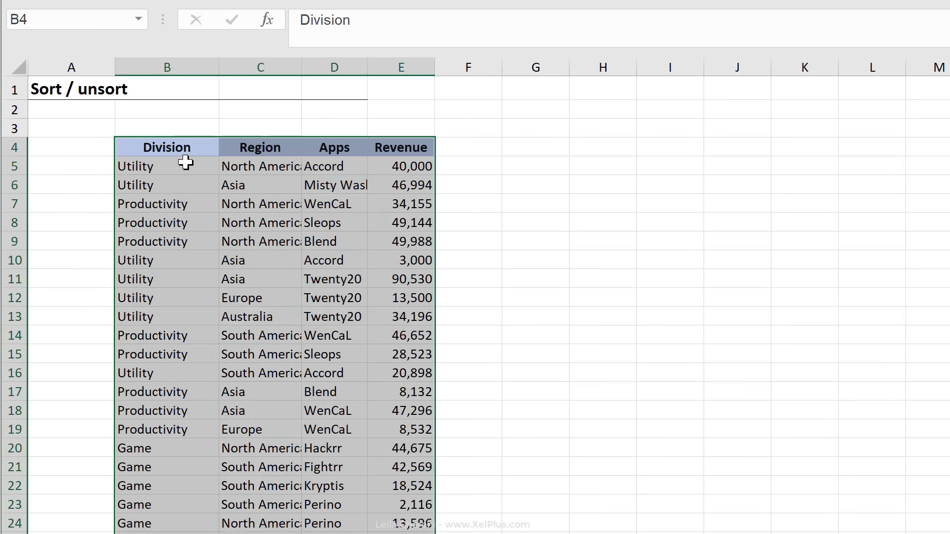
{"action": "key", "text": "Left"}
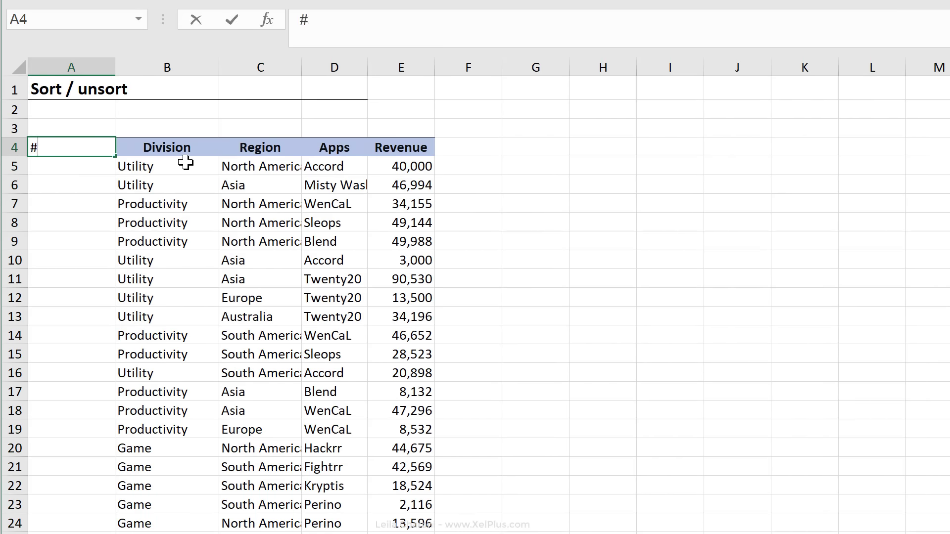
{"action": "key", "text": "Return"}
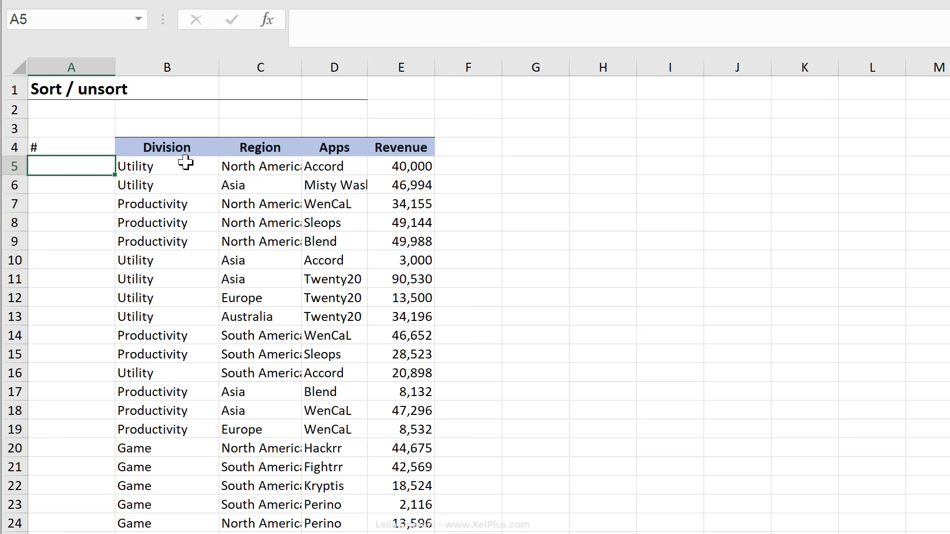
Step: Number the table rows in column A with a fill series starting at 1 in A5 and running down to A38
{"action": "type", "text": "1"}
{"action": "key", "text": "Return"}
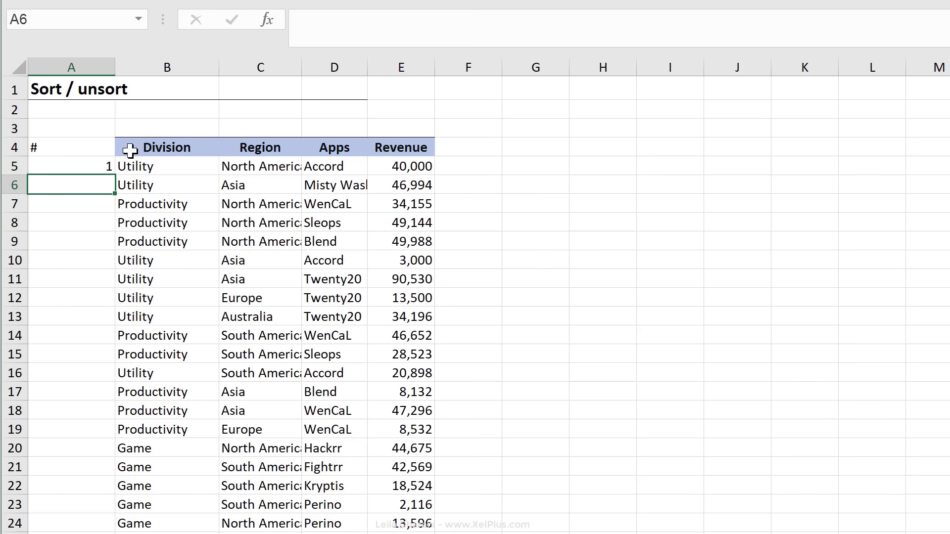
{"action": "left_click", "coordinate": [99, 166]}
{"action": "double_click", "coordinate": [115, 174]}
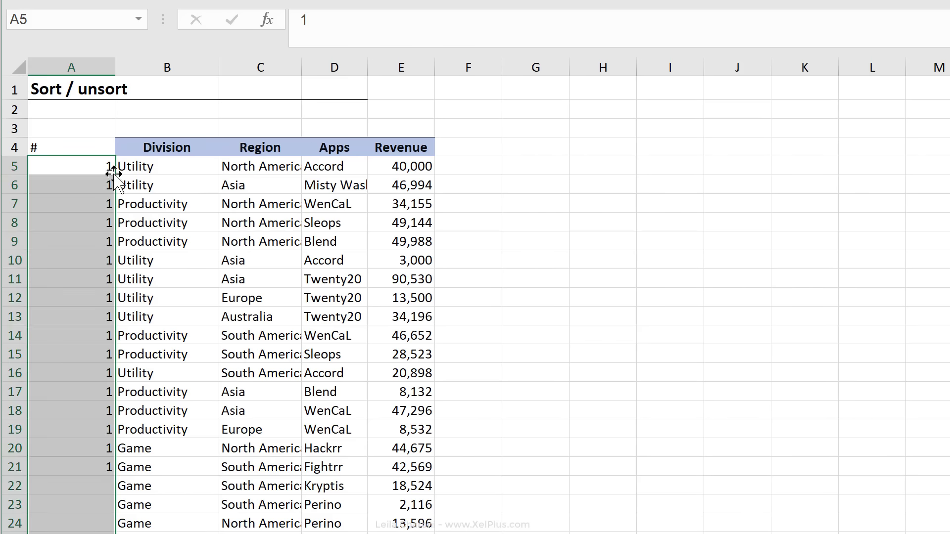
{"action": "scroll", "coordinate": [93, 469], "scroll_direction": "down", "scroll_amount": 9}
{"action": "left_click", "coordinate": [128, 295]}
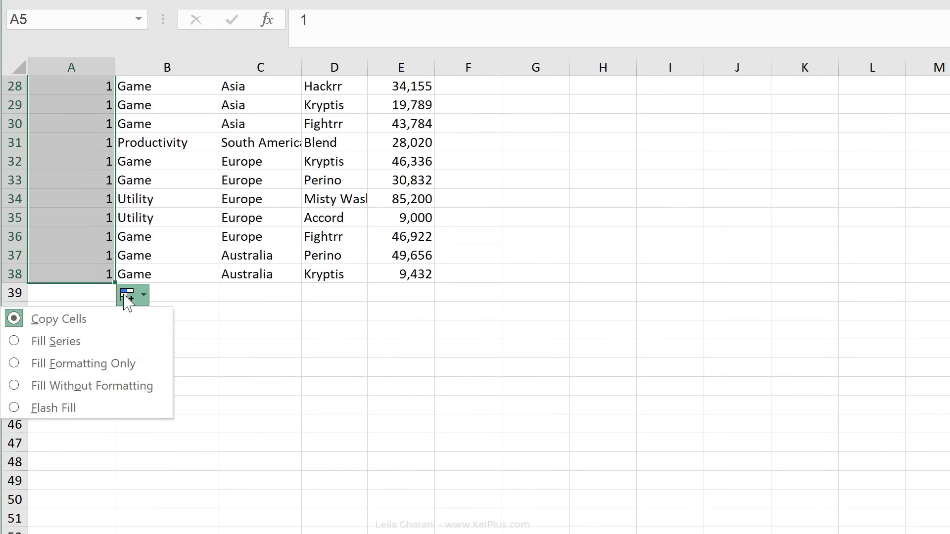
{"action": "left_click", "coordinate": [66, 340]}
{"action": "scroll", "coordinate": [52, 340], "scroll_direction": "up", "scroll_amount": 8}
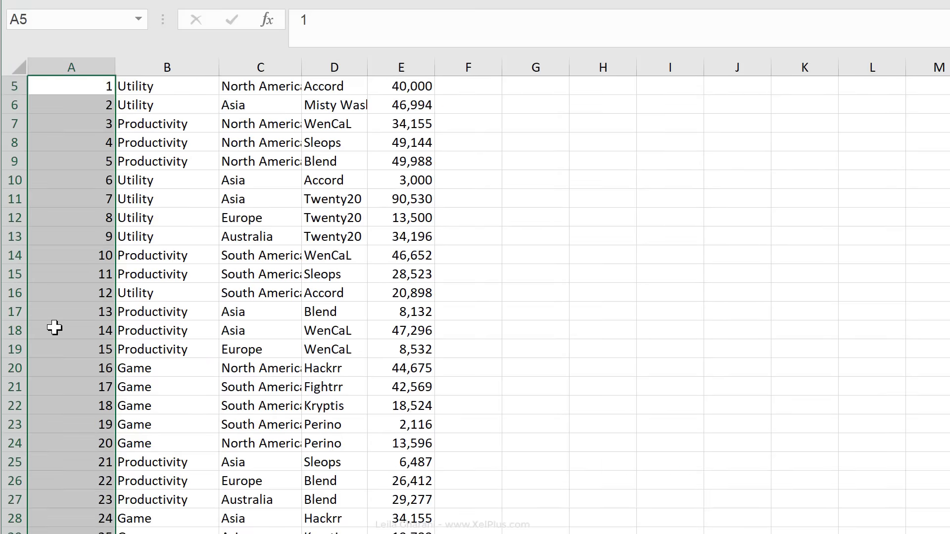
{"action": "scroll", "coordinate": [52, 331], "scroll_direction": "up", "scroll_amount": 2}
Step: Narrow column A to fit the short row numbers beside the Division column
{"action": "left_click", "coordinate": [84, 164]}
{"action": "left_click_drag", "start_coordinate": [84, 164], "coordinate": [86, 443]}
{"action": "left_click_drag", "start_coordinate": [115, 67], "coordinate": [59, 67]}
{"action": "left_click", "coordinate": [37, 167]}
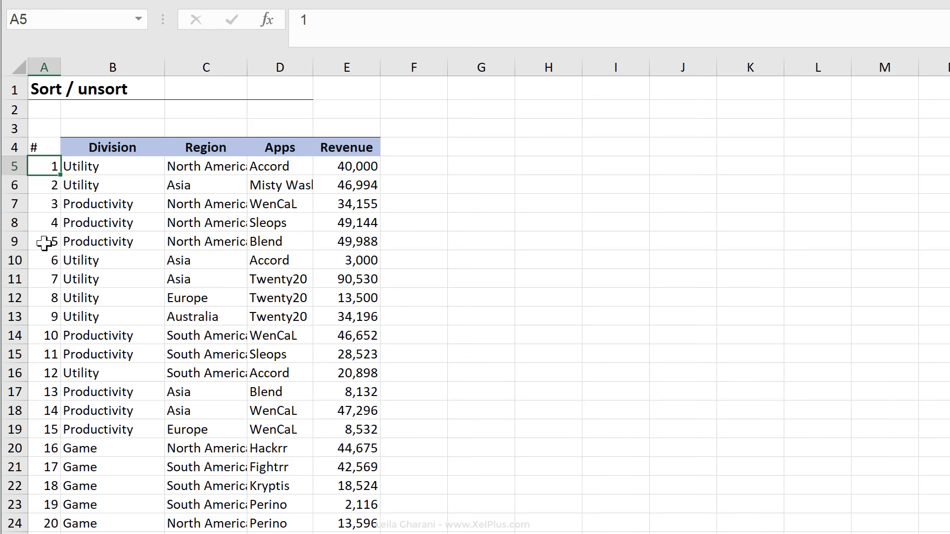
Step: Sort the table by Revenue from largest to smallest
{"action": "left_click", "coordinate": [335, 181]}
{"action": "right_click", "coordinate": [336, 181]}
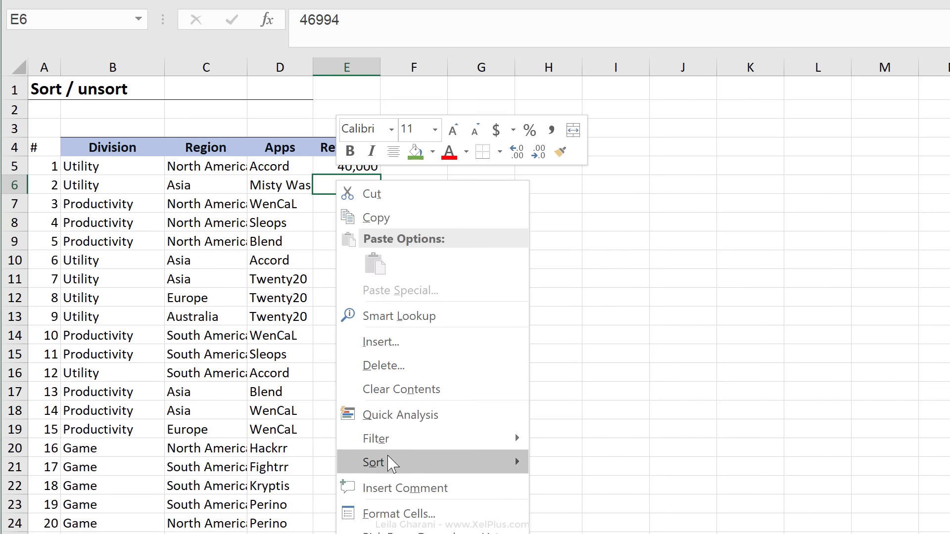
{"action": "mouse_move", "coordinate": [391, 462]}
{"action": "left_click", "coordinate": [563, 488]}
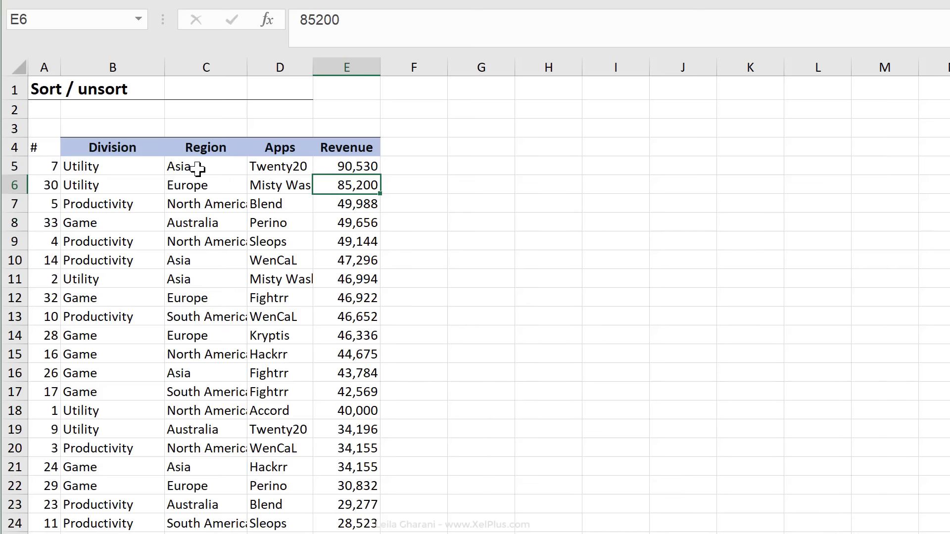
Step: Restore the original row order by sorting the table on the # column from smallest to largest
{"action": "left_click", "coordinate": [38, 166]}
{"action": "left_click_drag", "start_coordinate": [36, 204], "coordinate": [36, 316]}
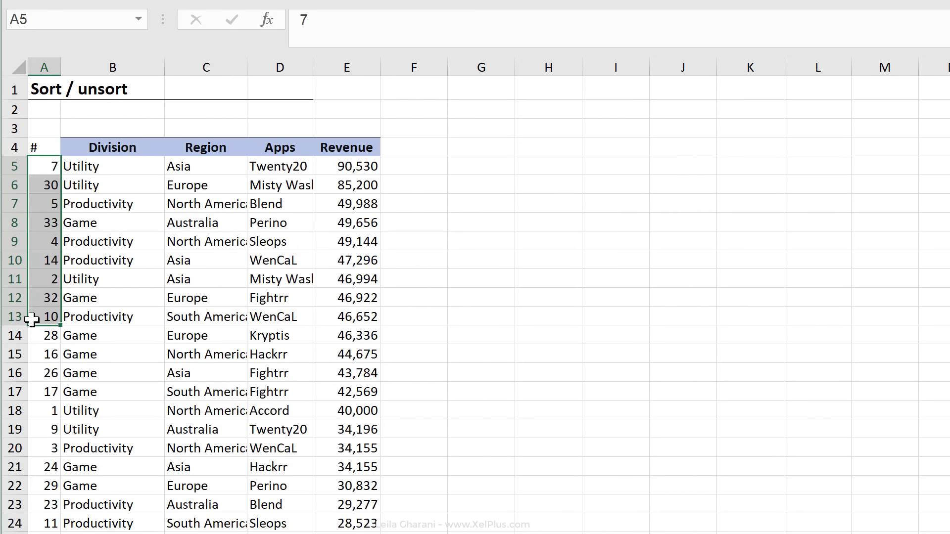
{"action": "left_click", "coordinate": [36, 316]}
{"action": "left_click", "coordinate": [33, 183]}
{"action": "right_click", "coordinate": [34, 183]}
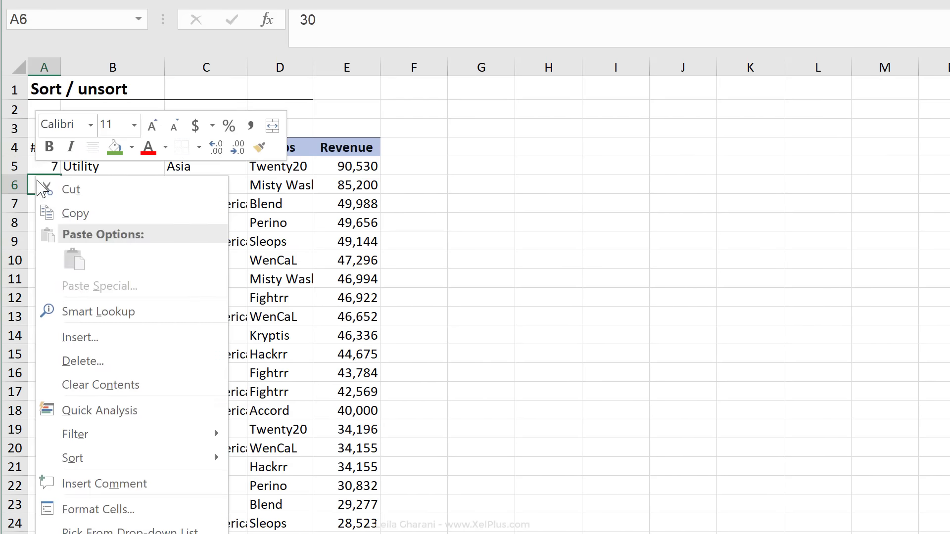
{"action": "mouse_move", "coordinate": [111, 460]}
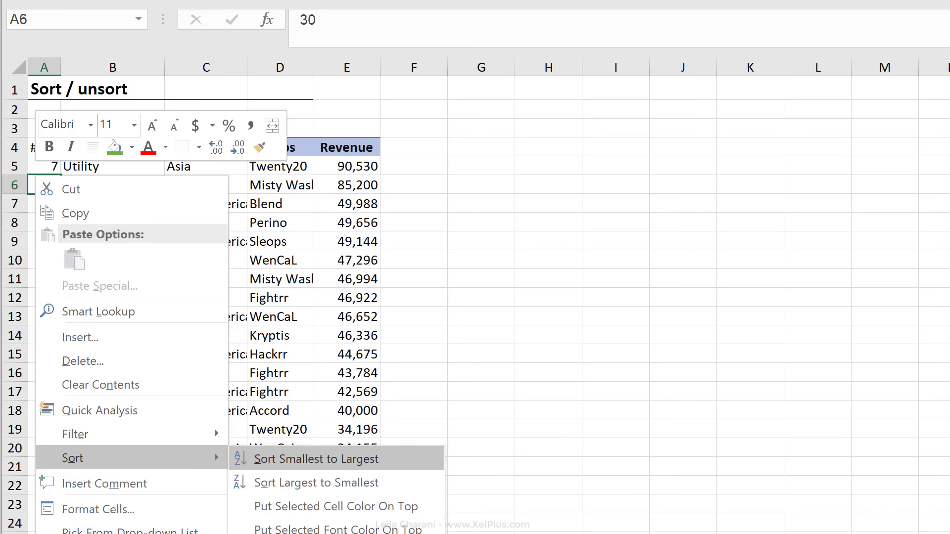
{"action": "left_click", "coordinate": [270, 461]}
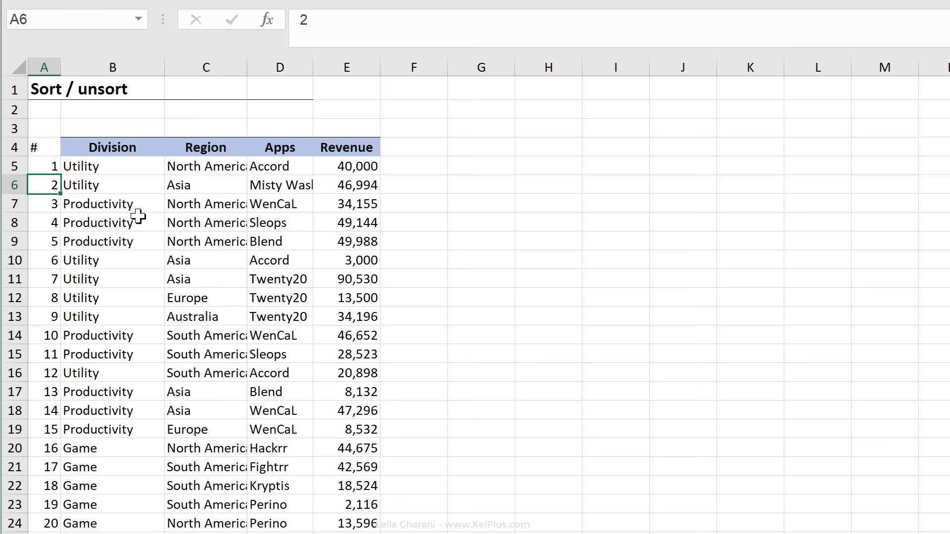